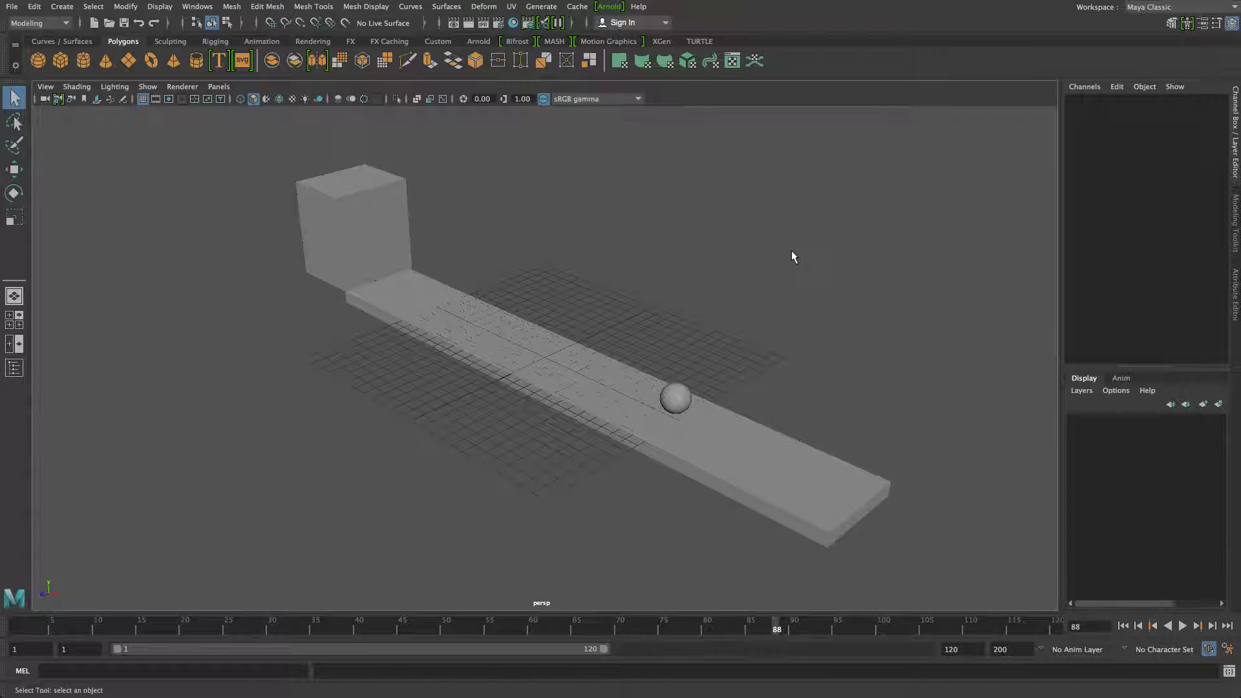
Hide the perspective grid and switch to the four-view layout with the side view active
left_click(143, 100)
key("space")
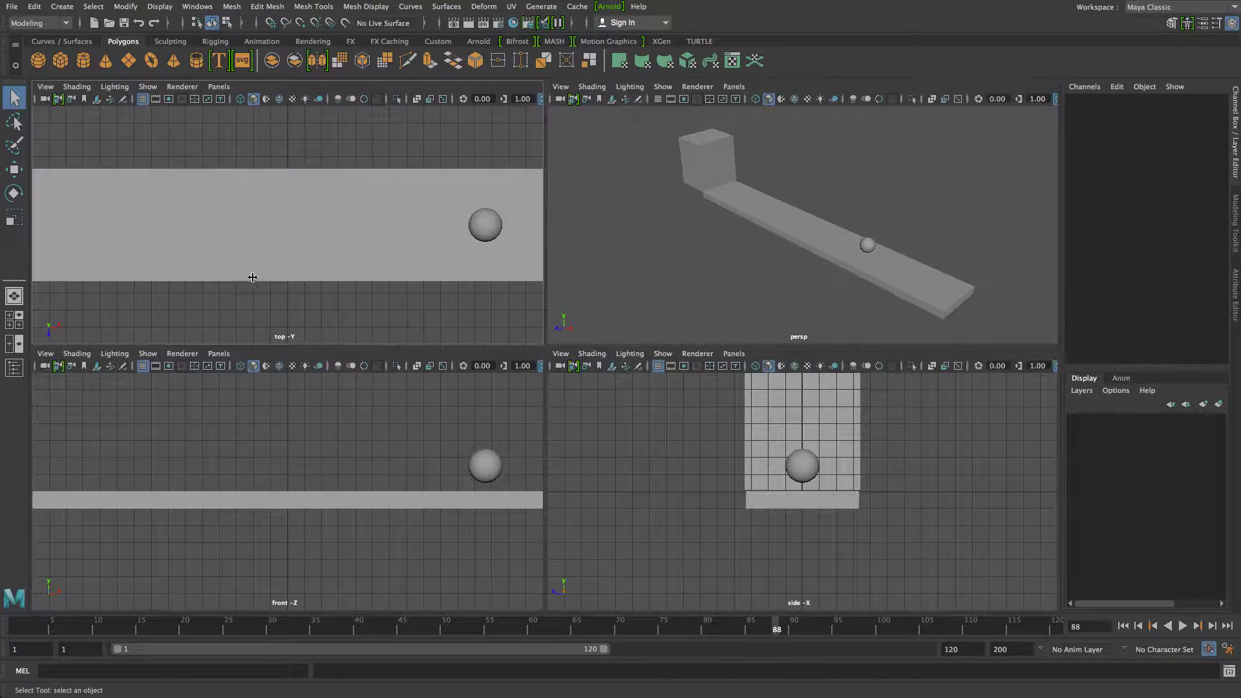
left_click(626, 444)
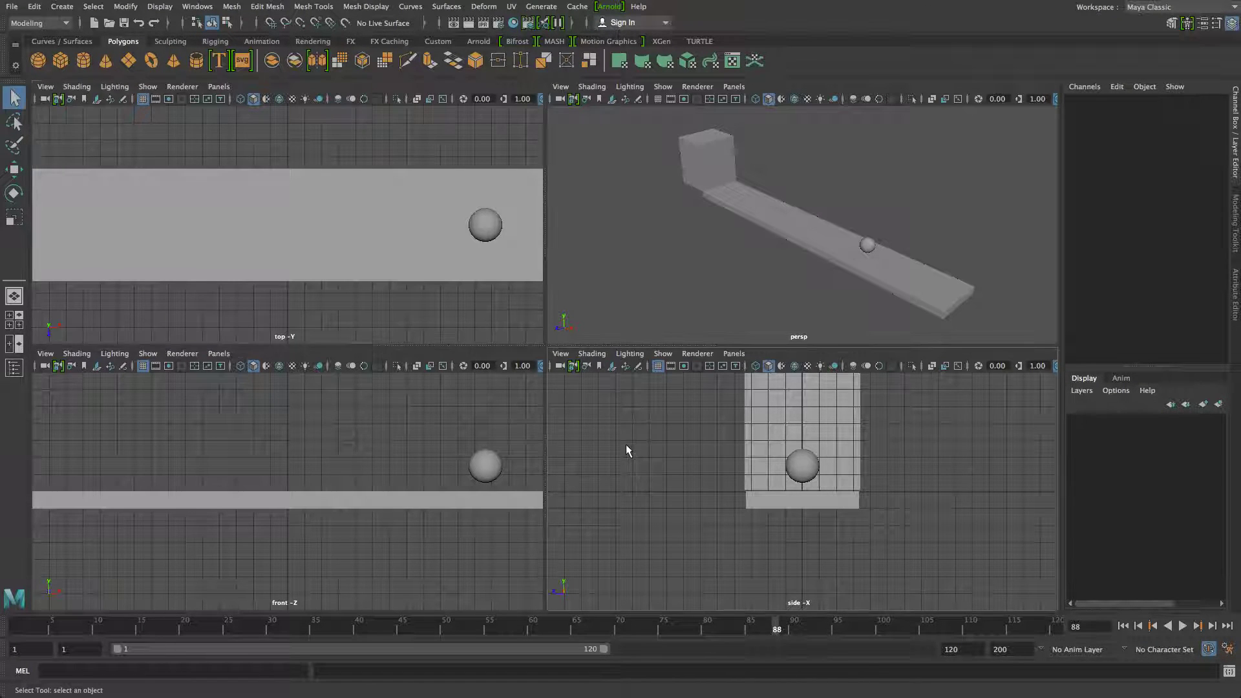
left_click(733, 354)
mouse_move(776, 421)
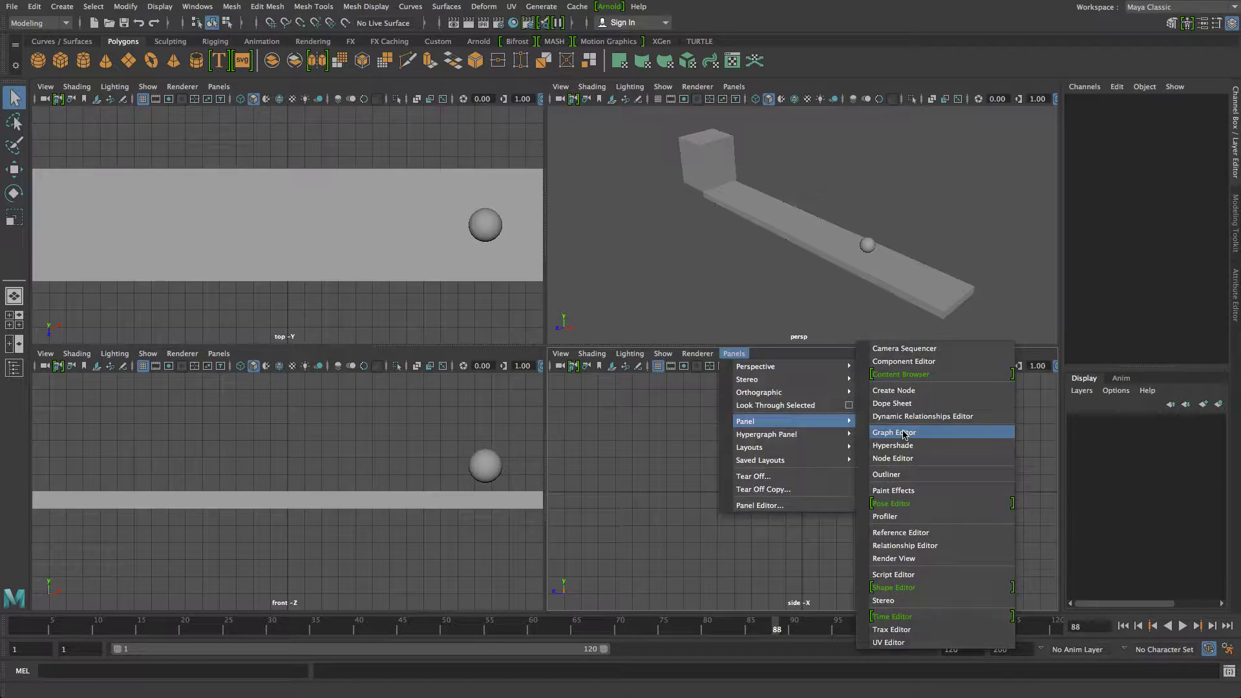
Replace the side view with a wide Graph Editor, enlarge the upper view, and select the plank
key("Escape")
left_click_drag(545, 424, 49, 424)
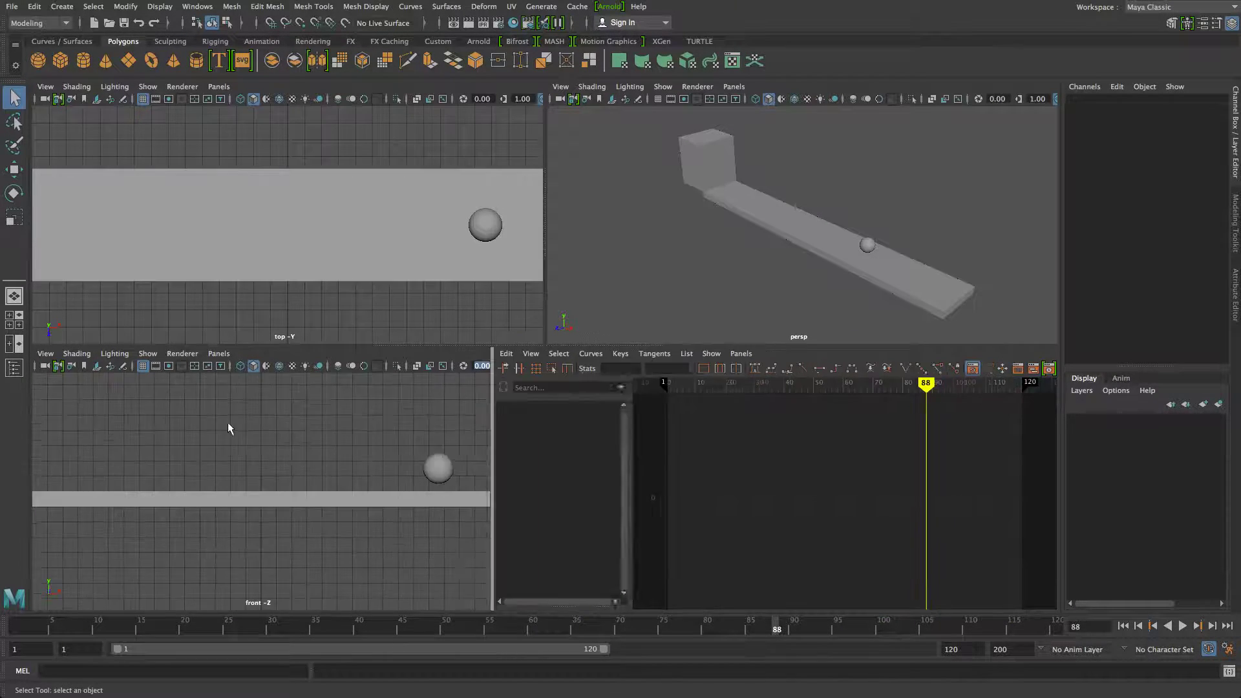
left_click_drag(546, 221, 2, 262)
left_click(532, 192)
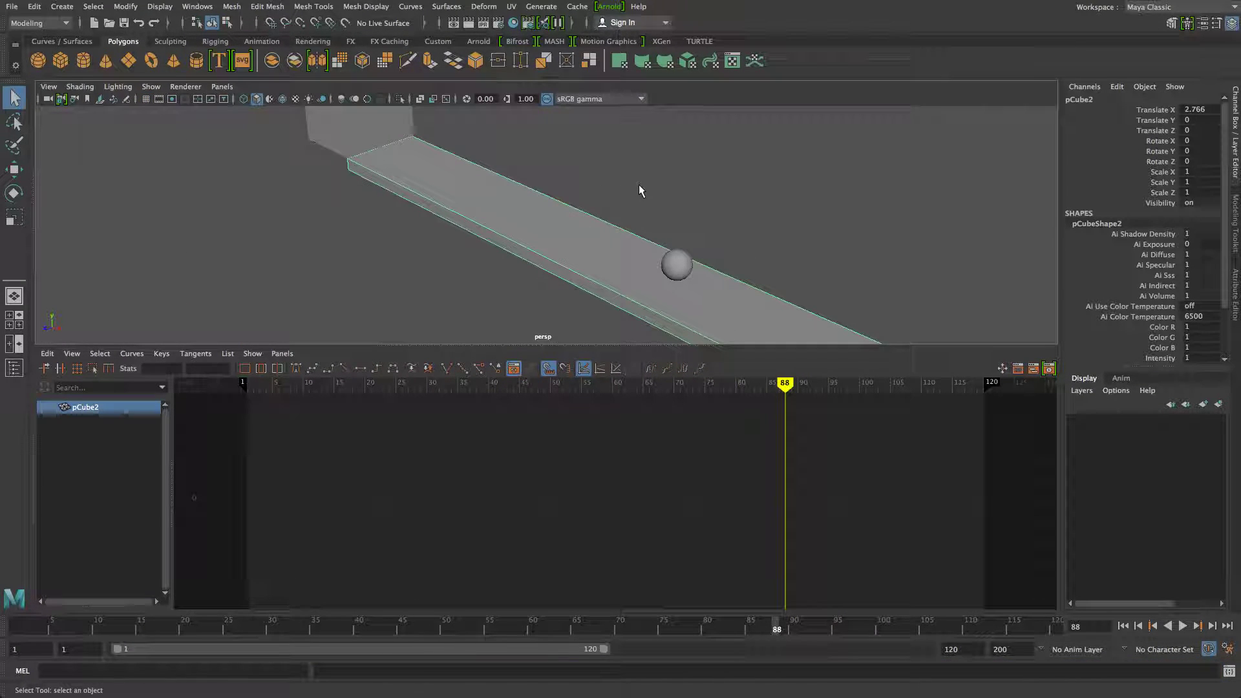
Switch the upper view to the front camera and select the sphere to show its curves
key("space")
left_click_drag(640, 188, 640, 226)
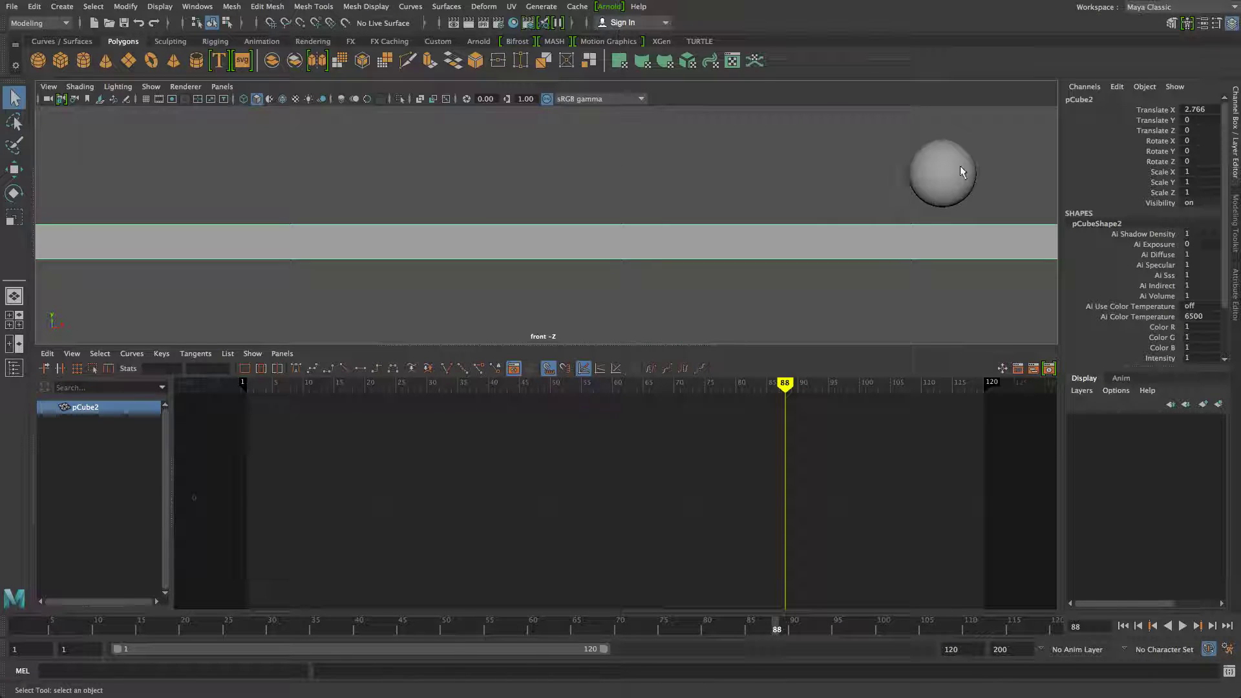
left_click(883, 203)
Switch to the Move tool and zoom the front view out
key("w")
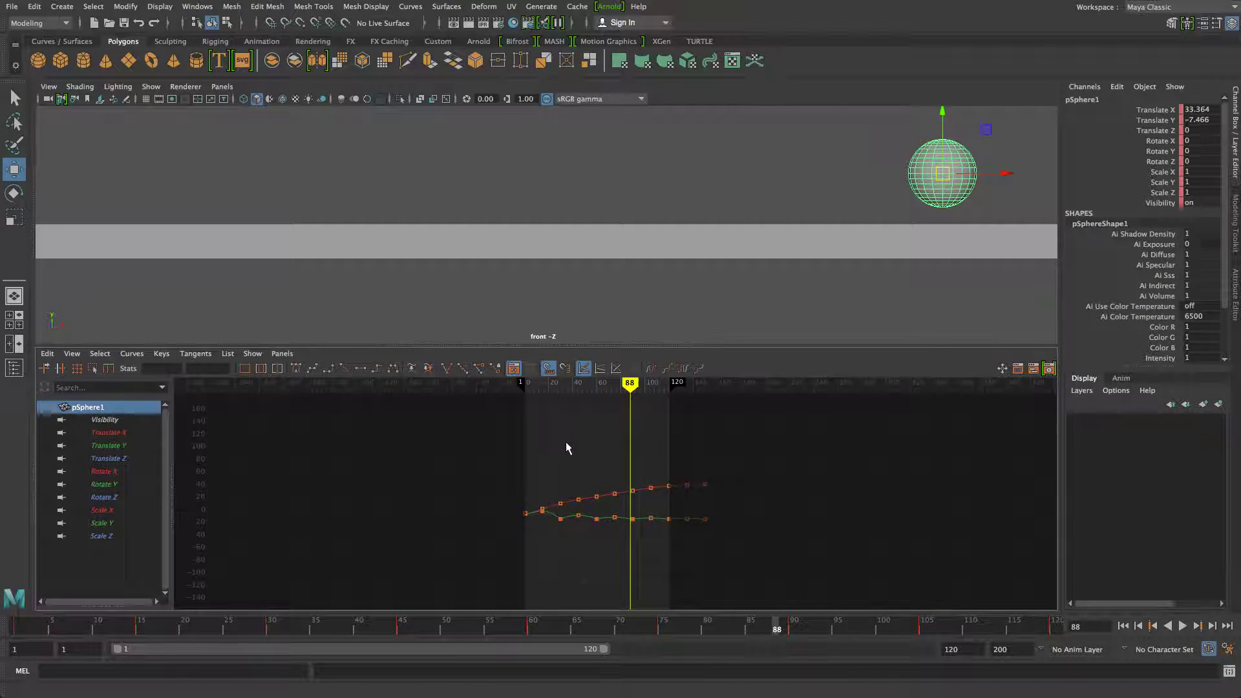
scroll(590, 253, "up", 2)
scroll(590, 254, "down", 1)
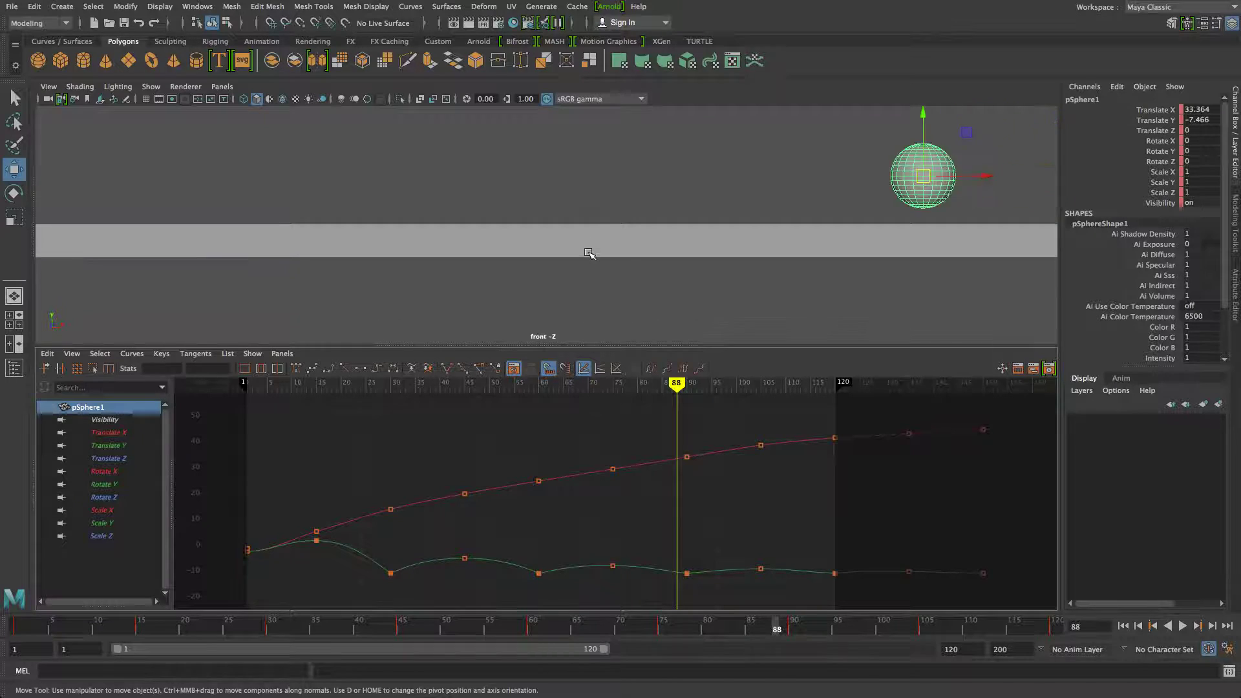
scroll(588, 254, "down", 2)
scroll(594, 261, "down", 2)
scroll(598, 269, "down", 1)
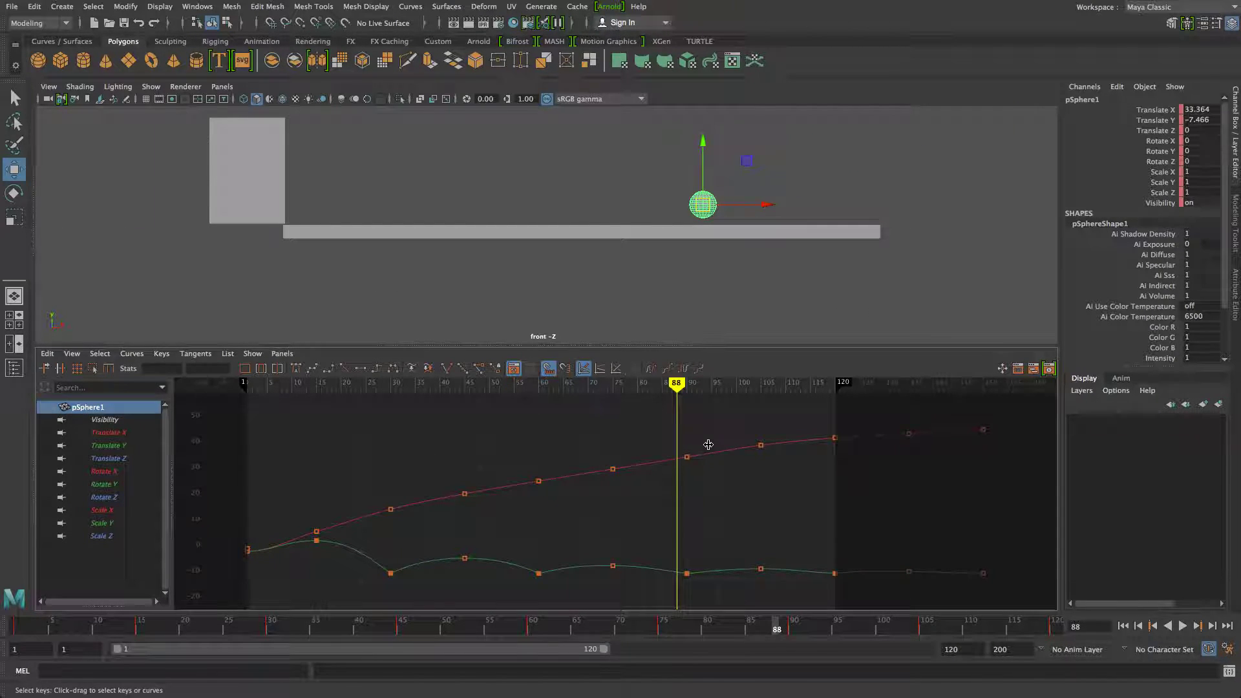
Scrub and play back the bounce, then select the last Translate Y key at frame 120
left_click_drag(676, 384, 251, 391)
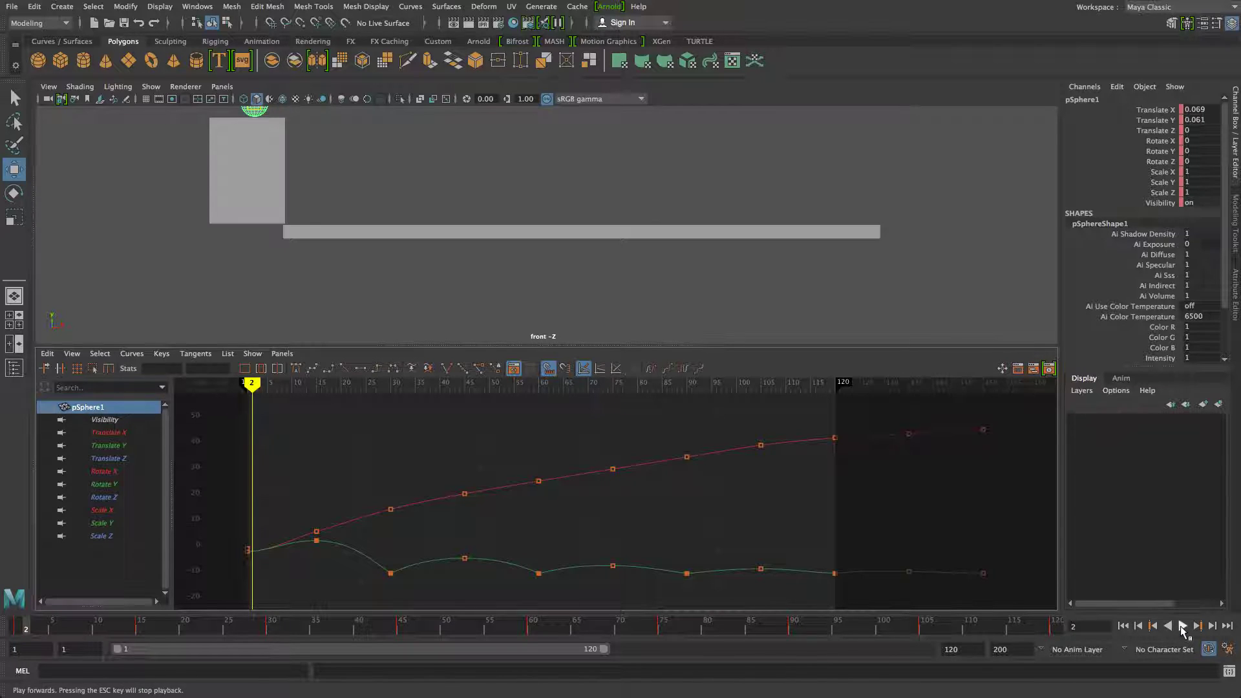
left_click(1183, 627)
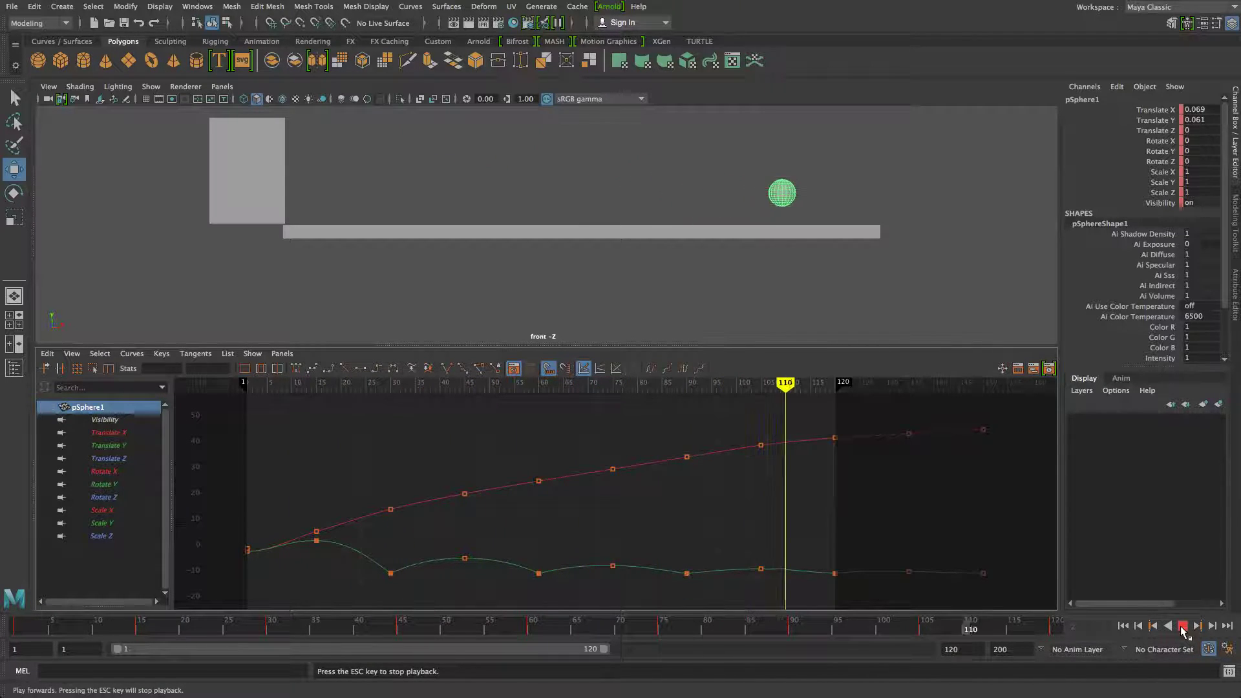
left_click(1183, 626)
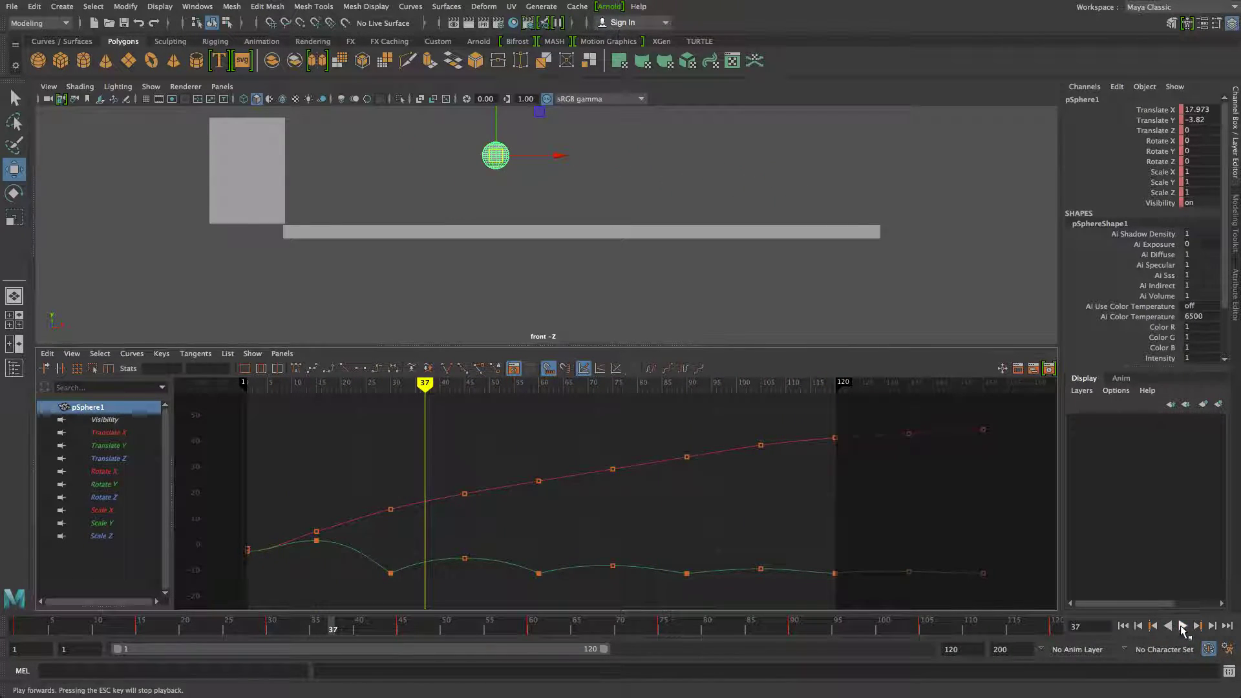
left_click(834, 570)
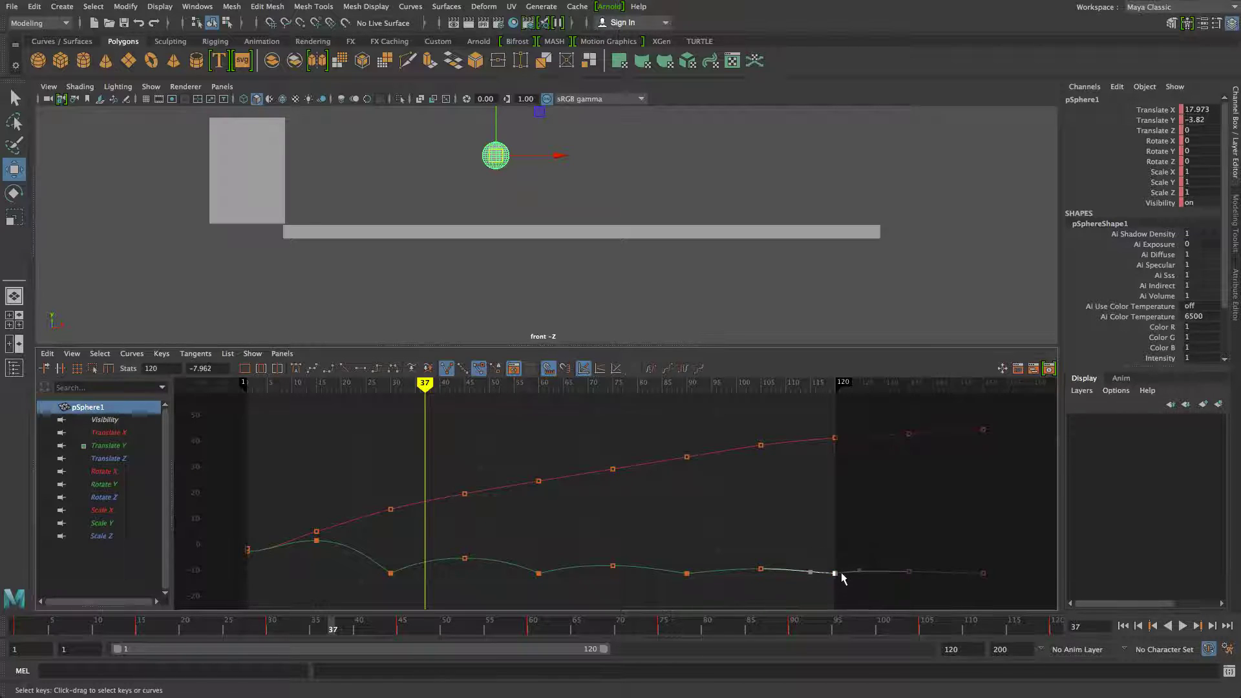
Shift the final Translate Y key from frame 120 to 117 and scrub to review the bounces
left_click_drag(838, 571, 822, 575)
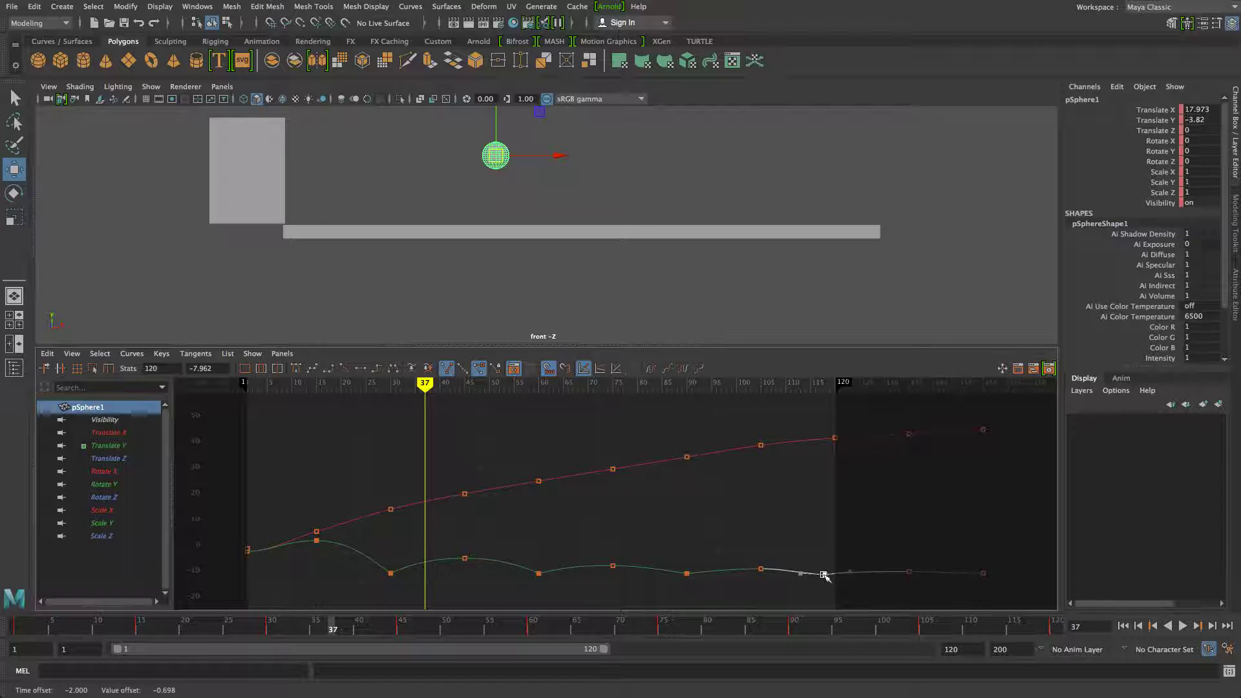
left_click(806, 536)
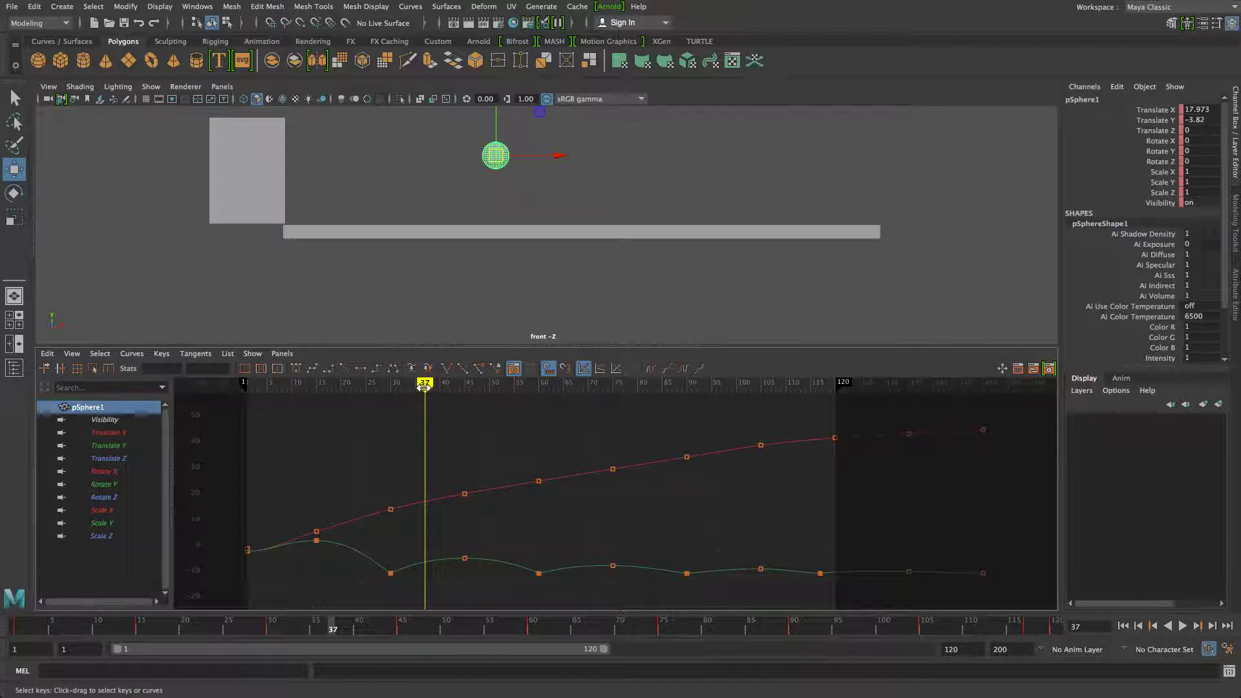
mouse_move(423, 386)
left_mouse_down()
mouse_move(894, 390)
mouse_move(845, 407)
mouse_move(874, 416)
left_mouse_up()
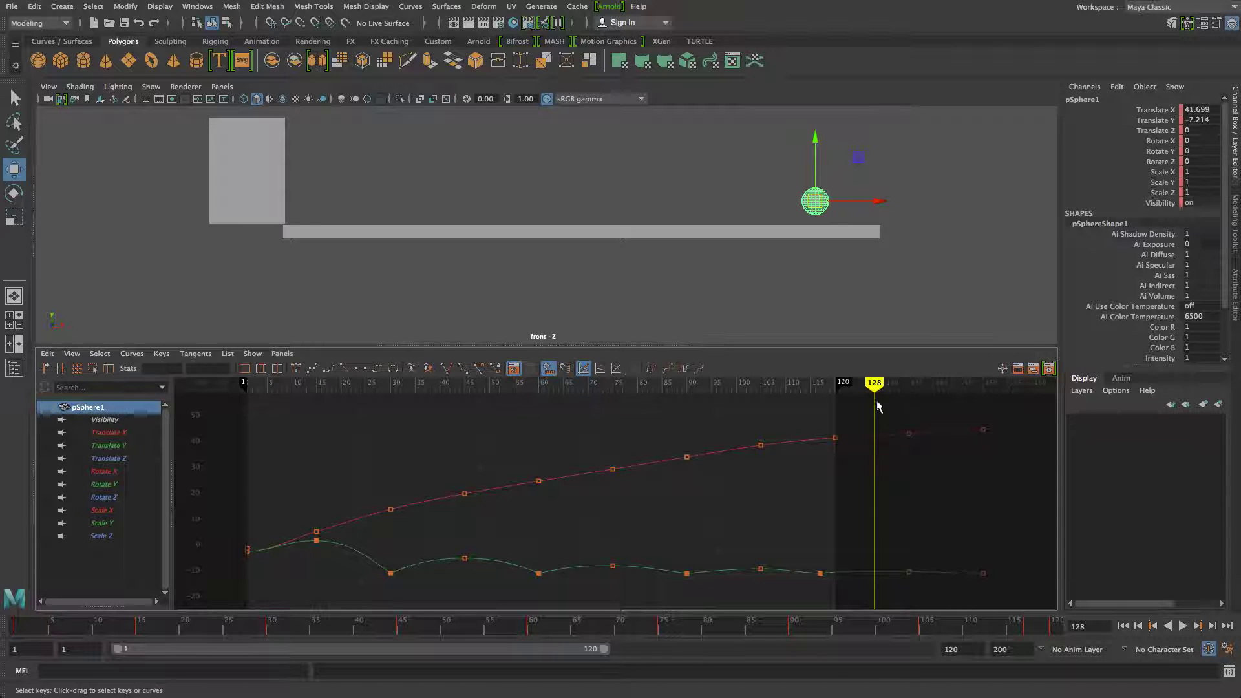
mouse_move(878, 406)
left_mouse_down()
mouse_move(726, 405)
mouse_move(788, 404)
mouse_move(763, 401)
left_mouse_up()
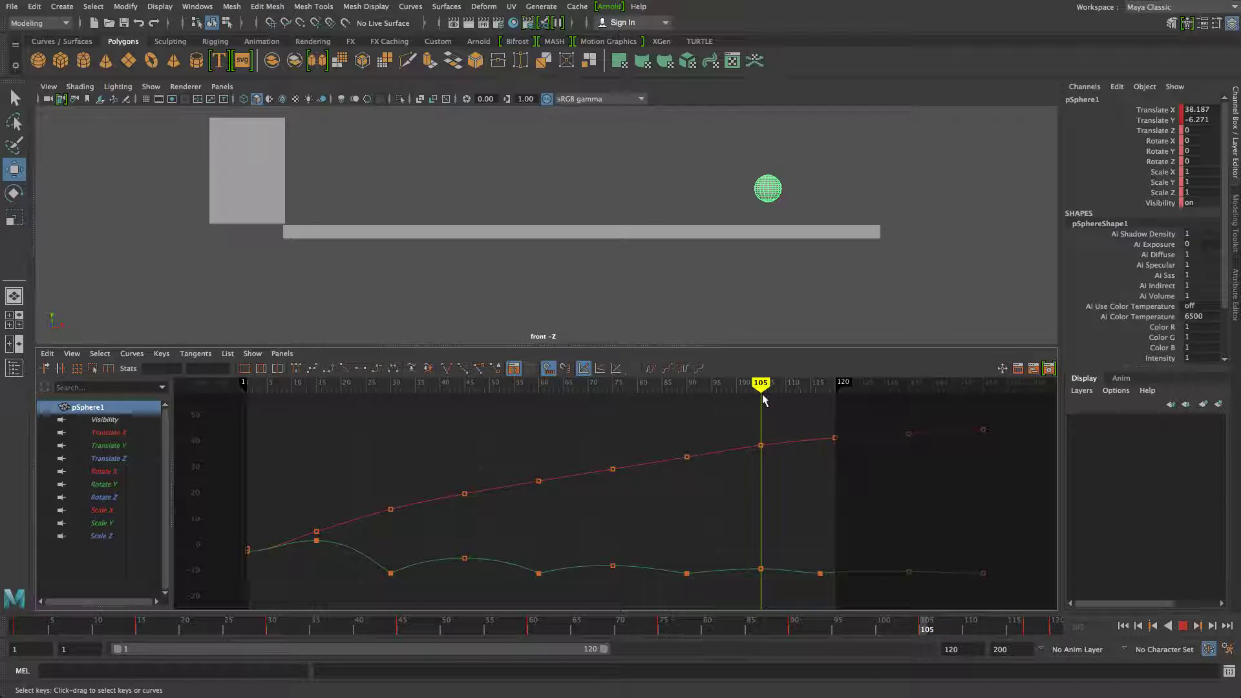
Lower the frame-105 Translate Y key slightly and slide the frame-117 key to frame 115
left_click(762, 569)
middle_click_drag(763, 572, 763, 573)
mouse_move(759, 390)
left_mouse_down()
mouse_move(568, 396)
mouse_move(787, 410)
mouse_move(772, 410)
left_mouse_up()
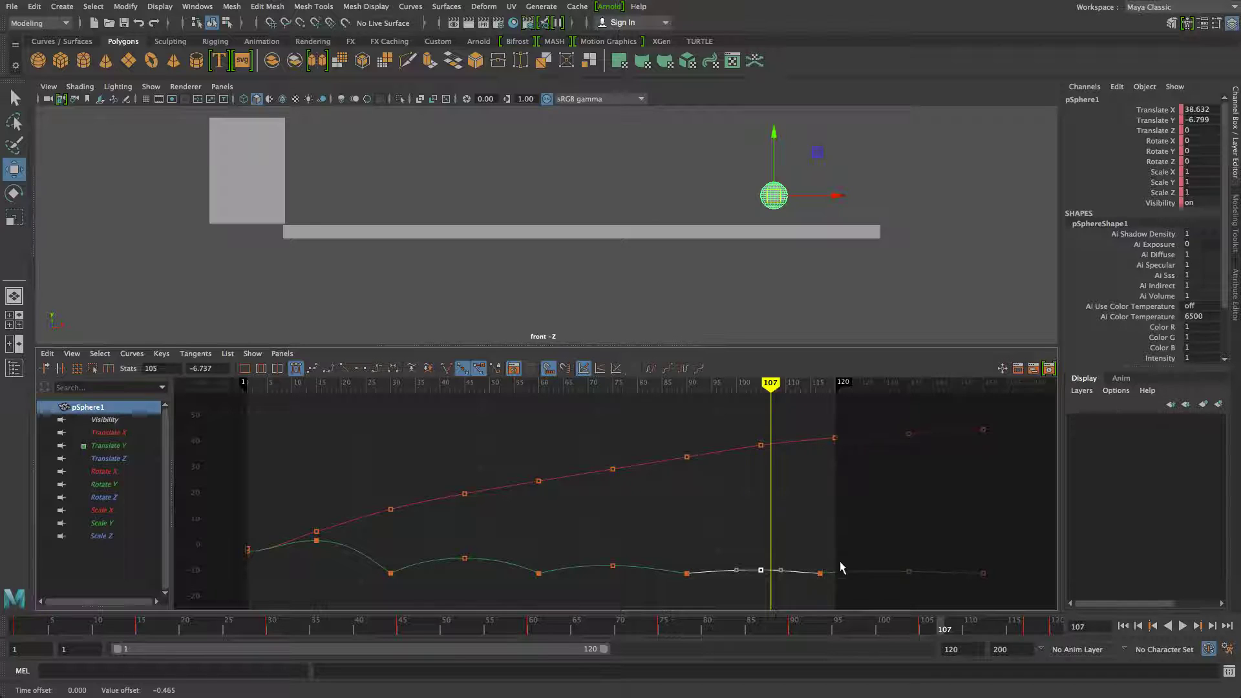
left_click(827, 577)
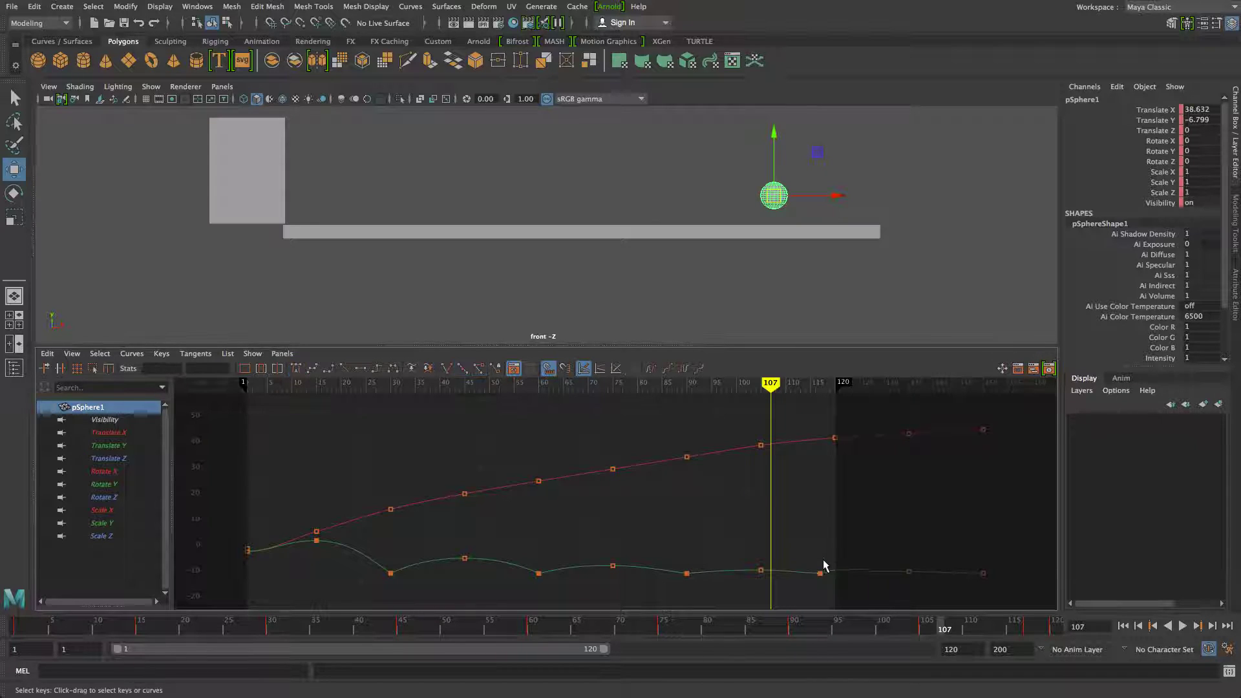
left_click(821, 574)
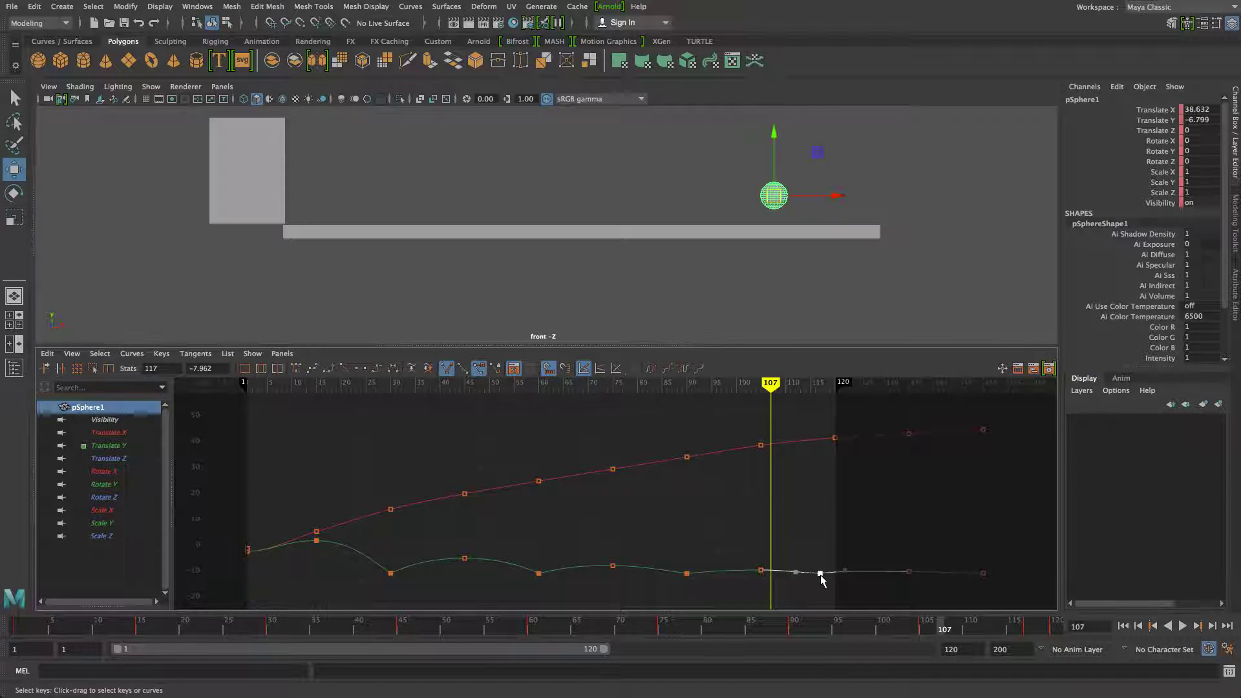
mouse_move(821, 575)
left_mouse_down()
mouse_move(795, 577)
mouse_move(813, 578)
left_mouse_up()
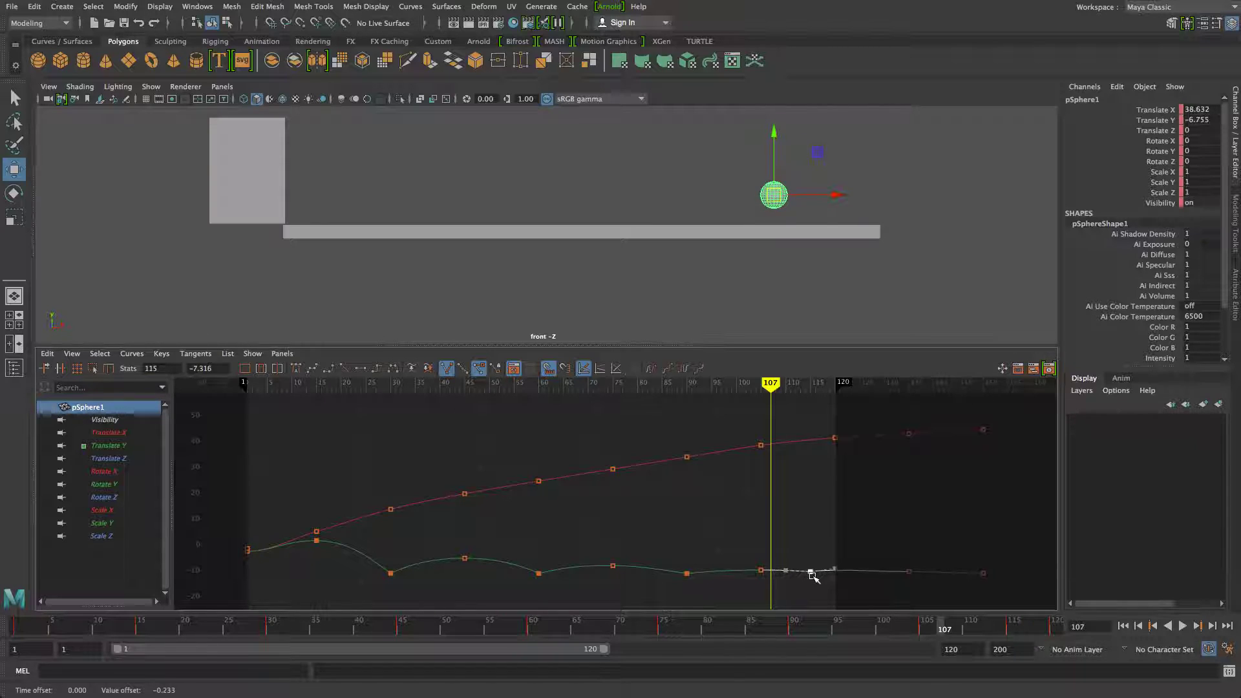
Slide the frame-105 Translate Y key about three frames earlier
key("q")
left_click(762, 572)
key("w")
left_click_drag(760, 571, 746, 571)
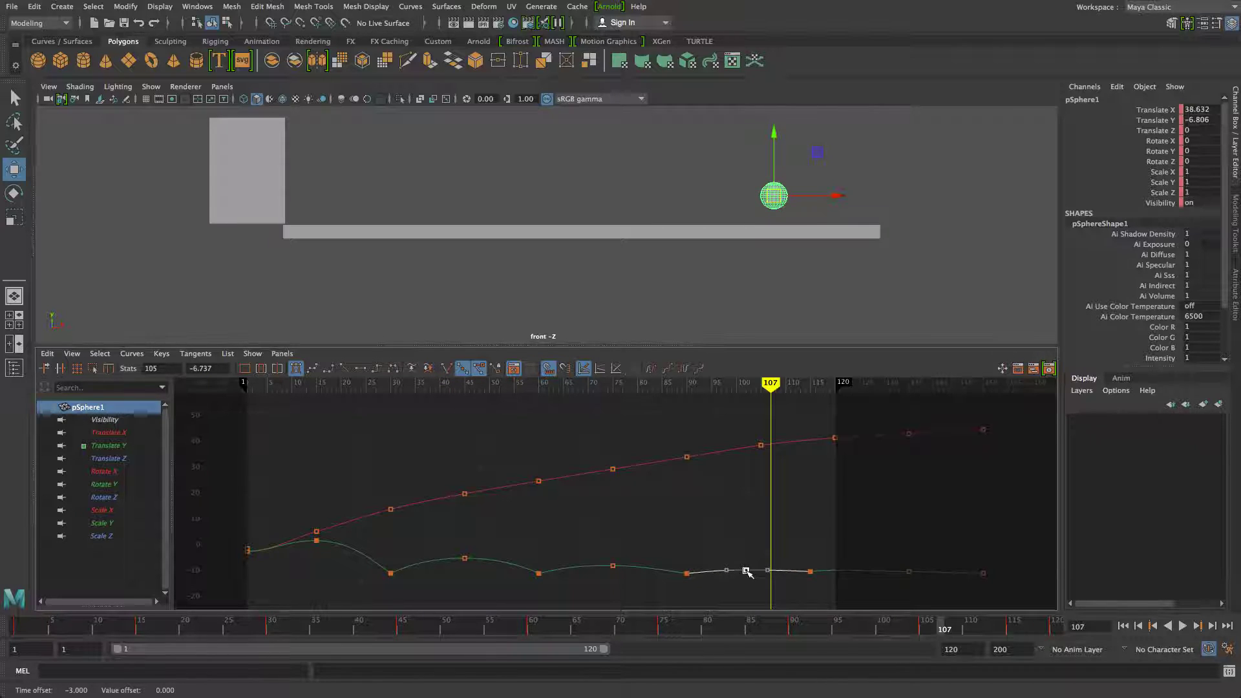
Undo the accidental key edits and pan the graph to frame the Translate Y curve
scroll(785, 557, "up", 2)
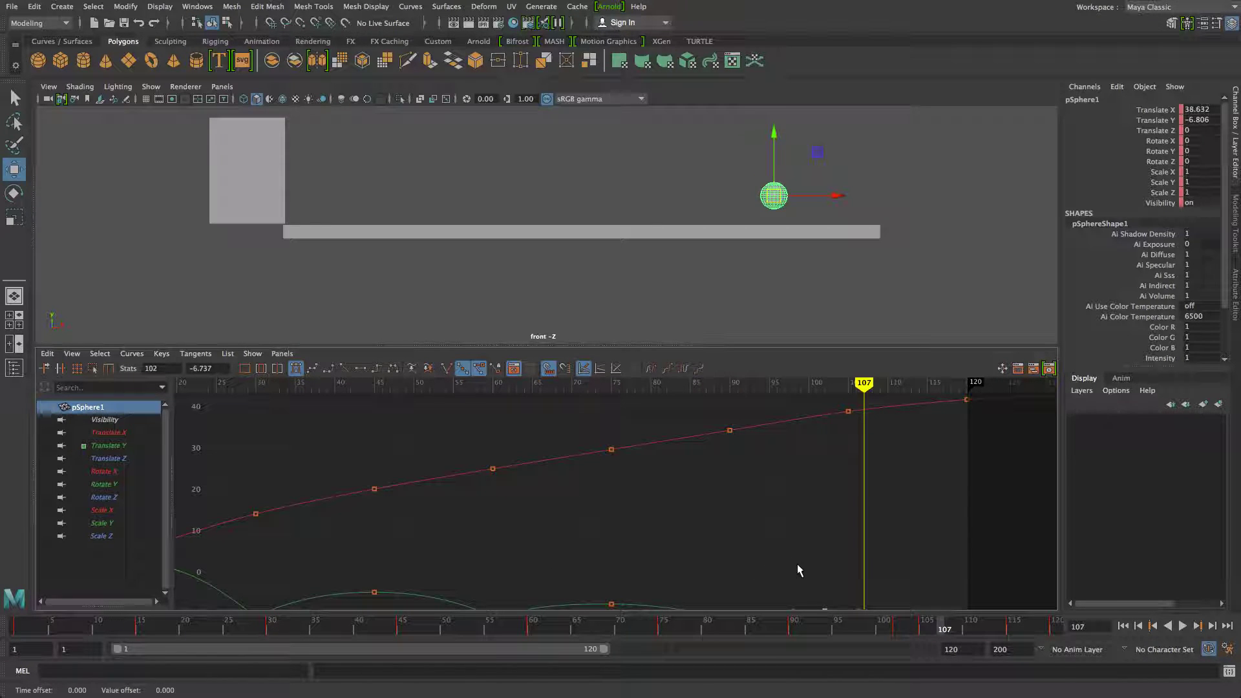
left_click_drag(797, 564, 805, 562)
key("ctrl+z")
left_click_drag(810, 560, 779, 509)
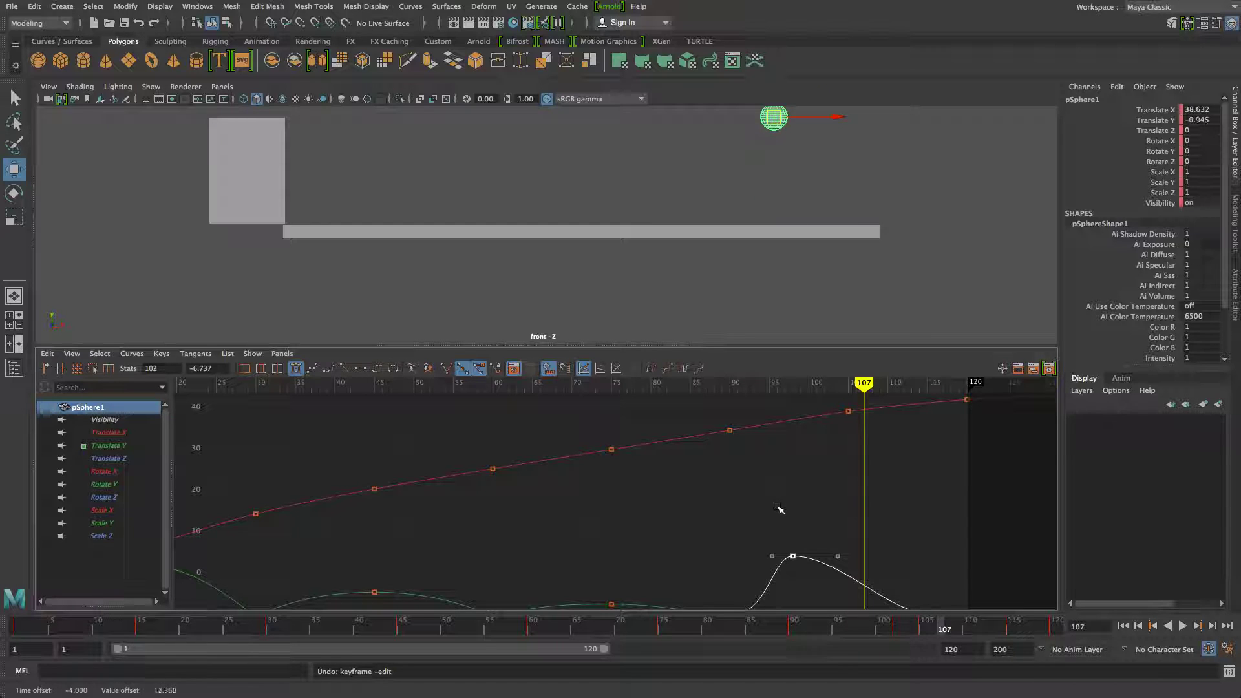
key("ctrl+z")
middle_click_drag(795, 522, 775, 478, "alt")
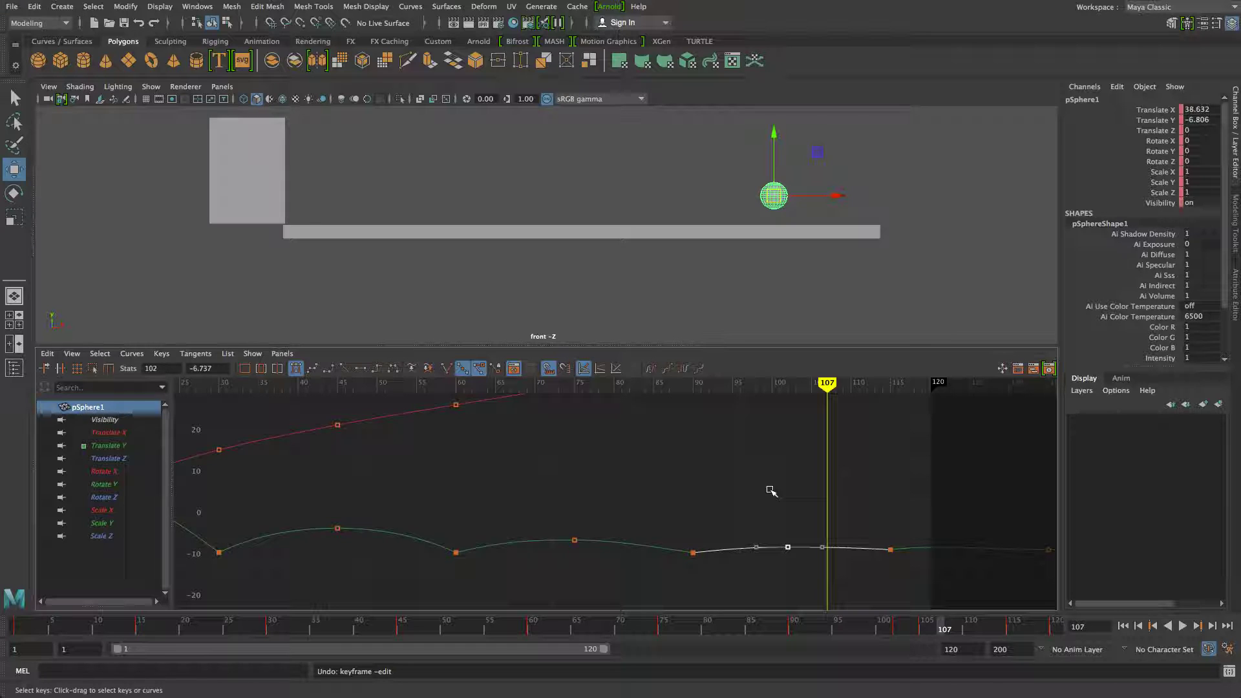
middle_click_drag(762, 507, 832, 506, "alt")
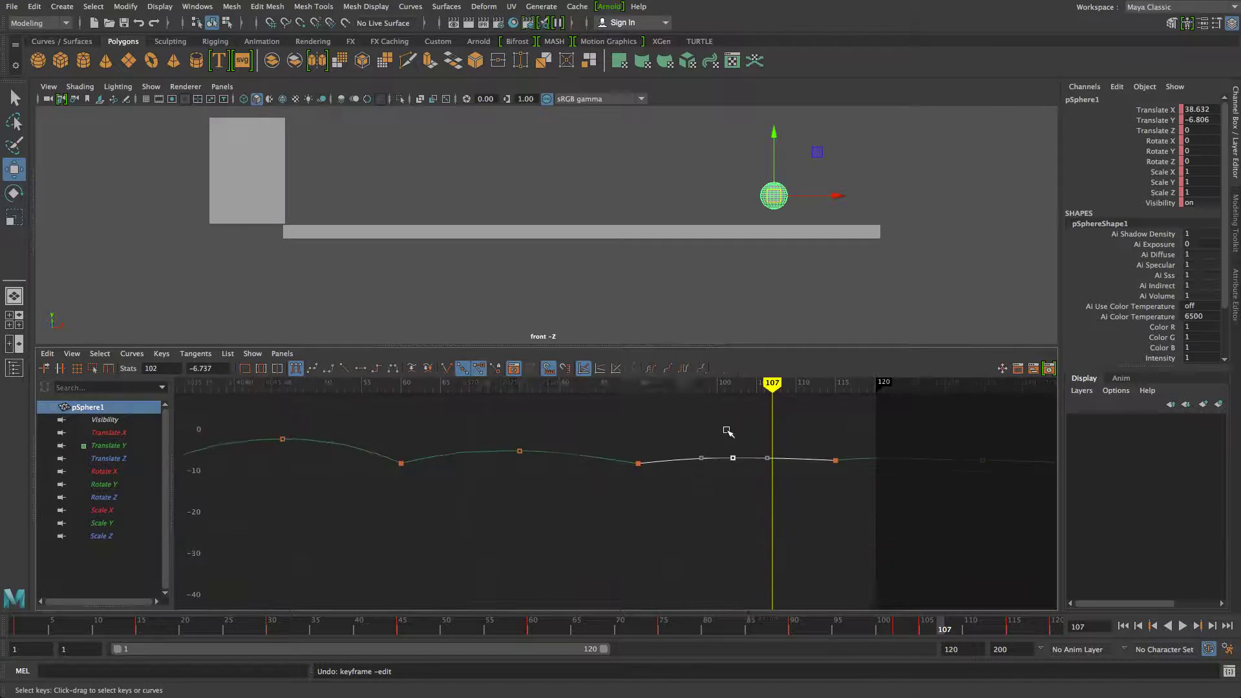
Lower the frame-115 Translate Y key slightly, play back, and move the time to frame 114
left_click(871, 507)
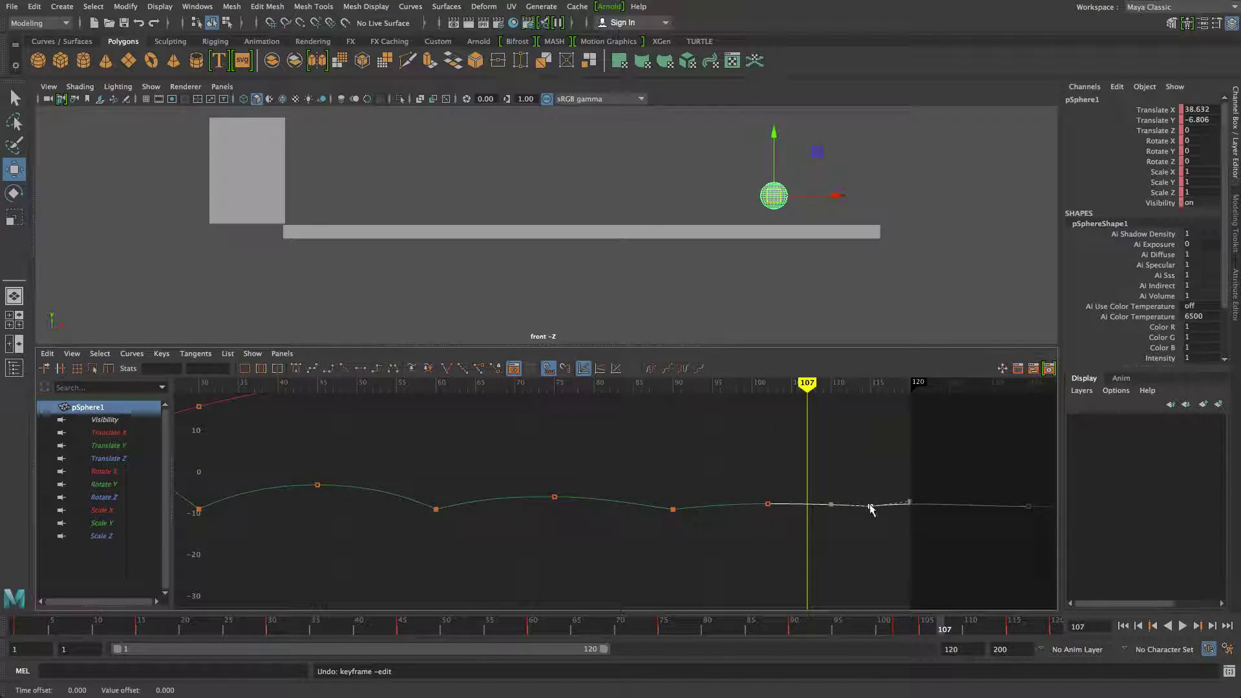
middle_click_drag(871, 509, 867, 510)
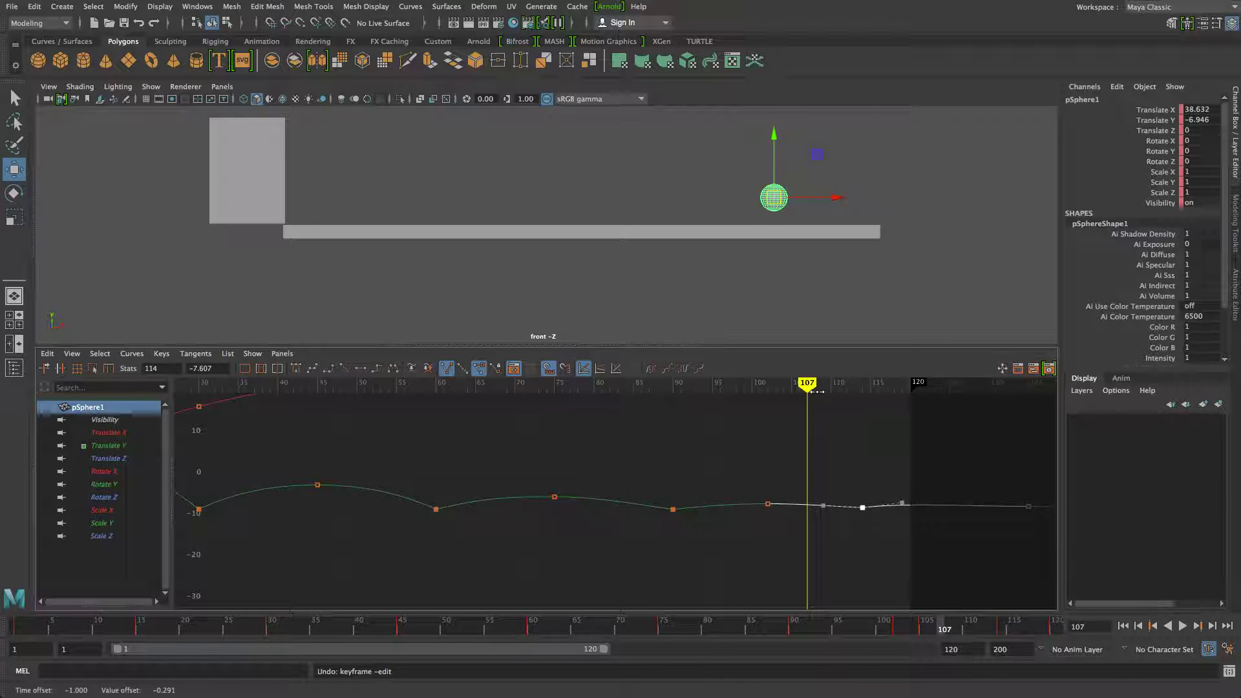
key("alt+v")
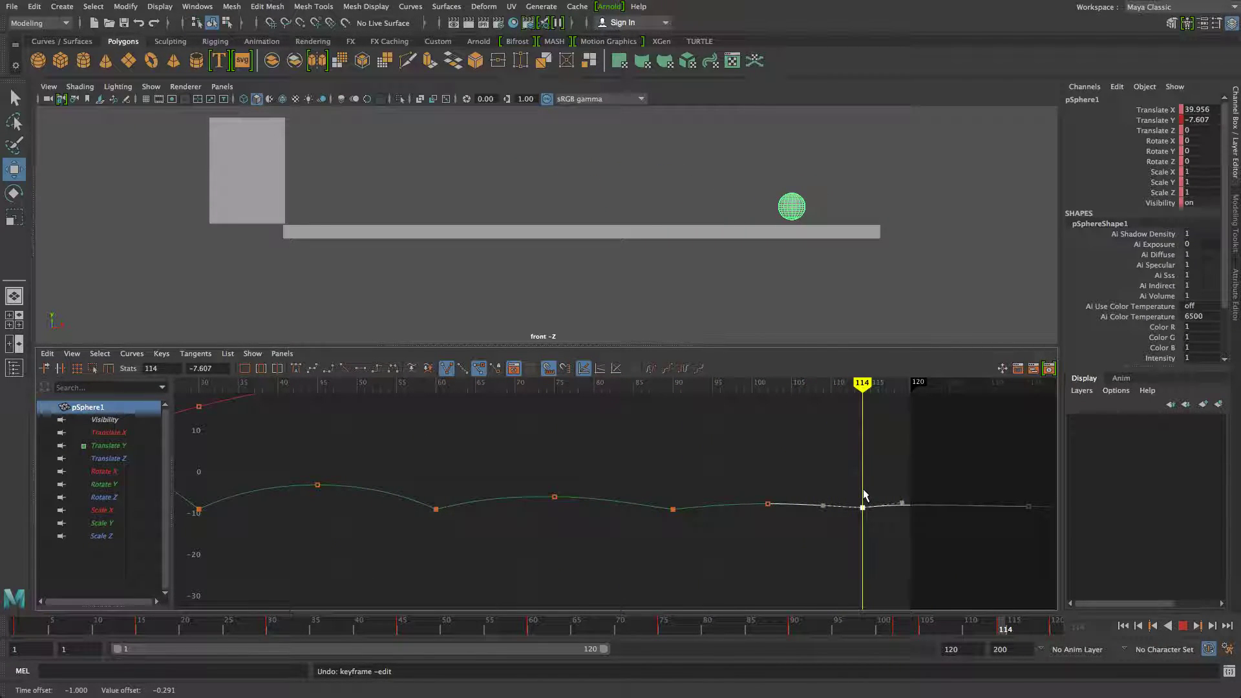
mouse_move(863, 495)
left_mouse_down()
mouse_move(595, 484)
mouse_move(808, 529)
mouse_move(868, 521)
left_mouse_up()
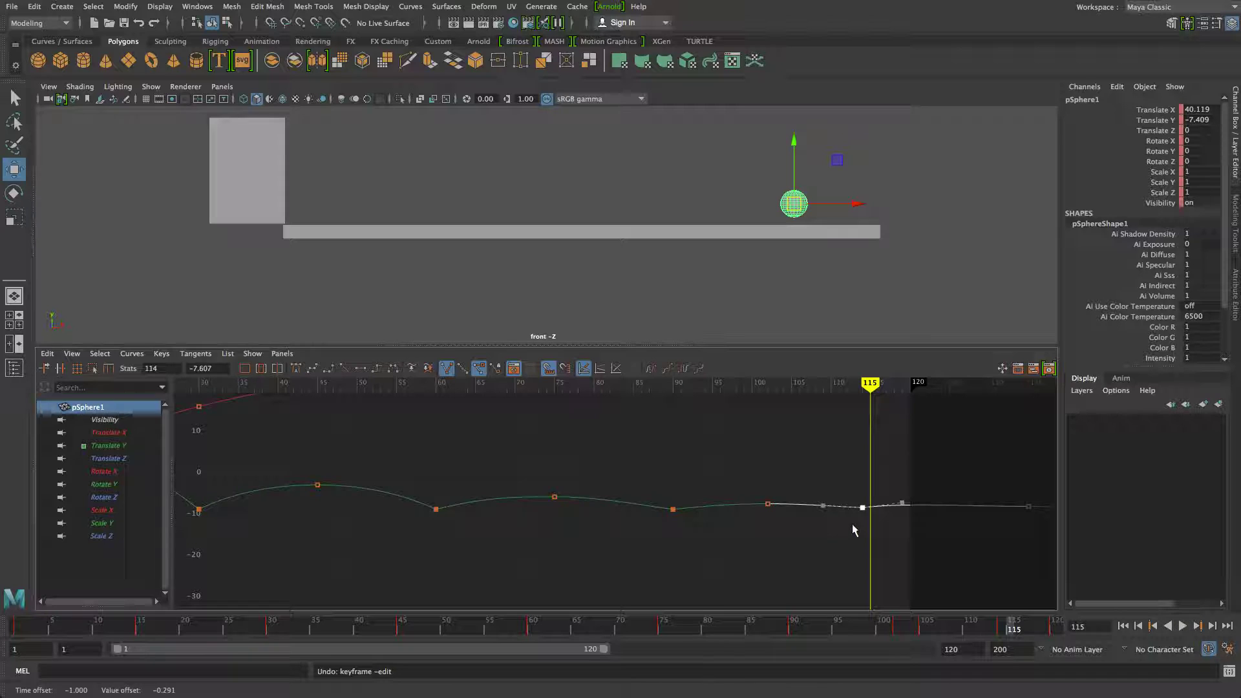
middle_click_drag(867, 514, 867, 517)
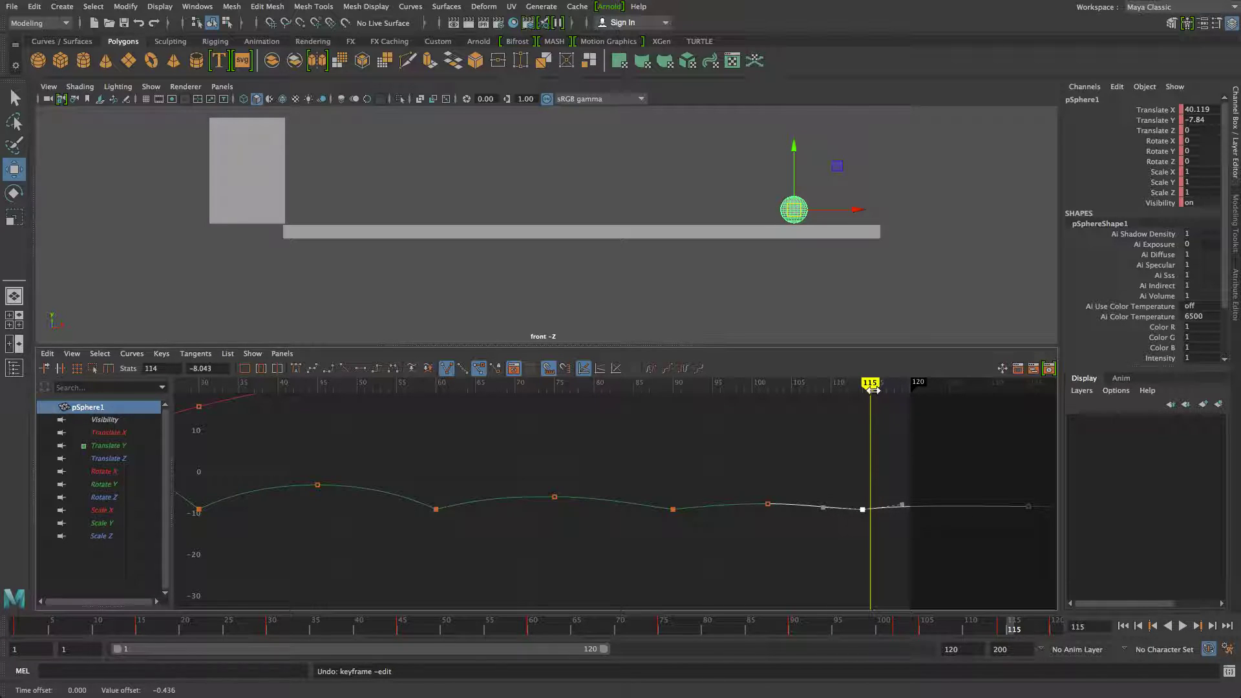
left_click_drag(870, 387, 862, 400)
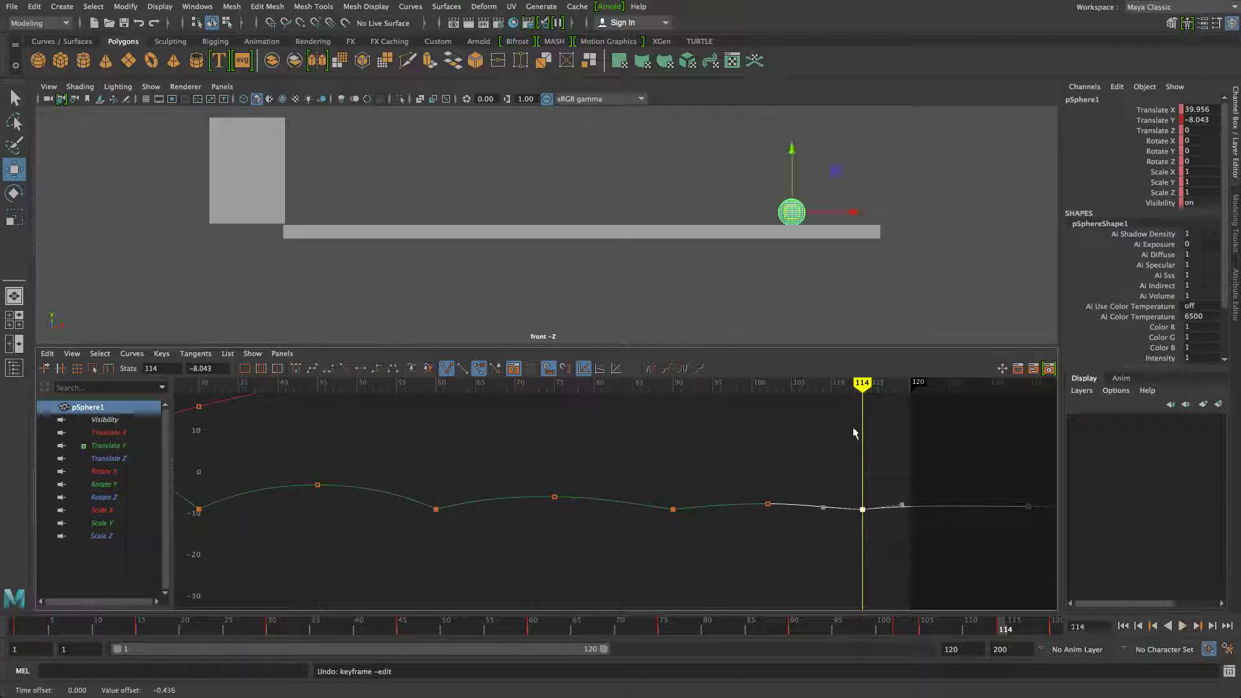
Fine-tune the frame-114 Translate Y key to about -7.99 and settle the sphere on the plank
middle_click_drag(863, 510, 867, 510)
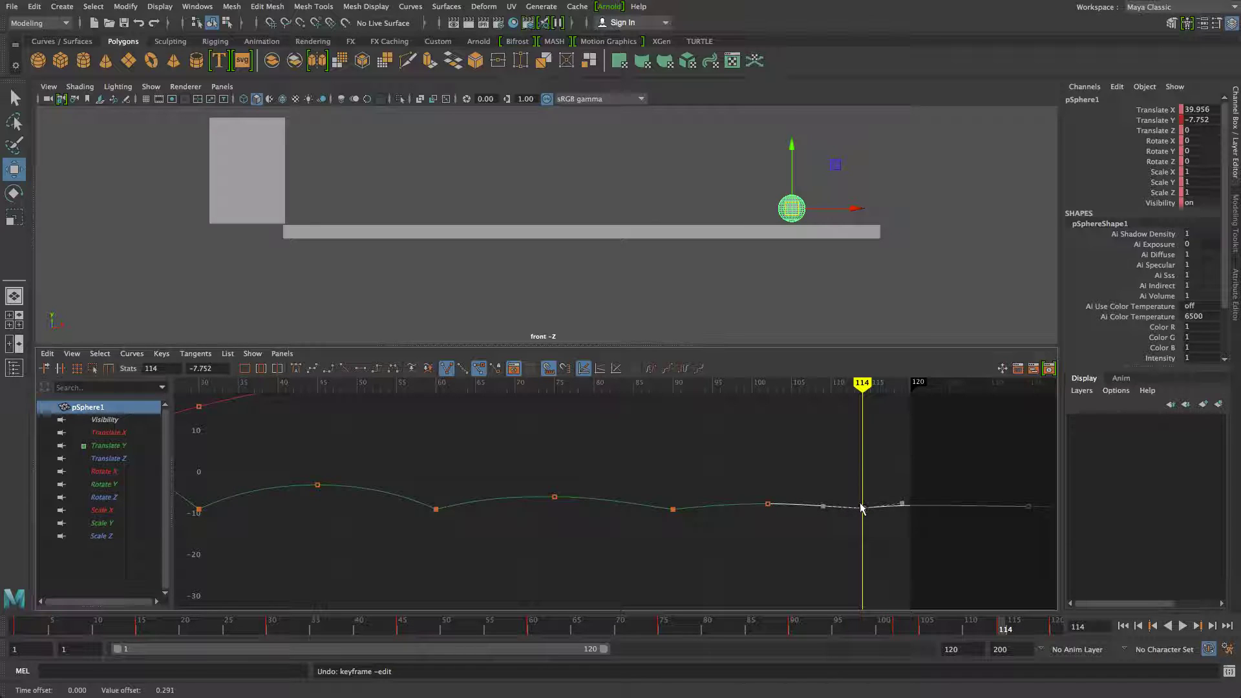
middle_click_drag(861, 507, 865, 511)
middle_click_drag(864, 510, 862, 508)
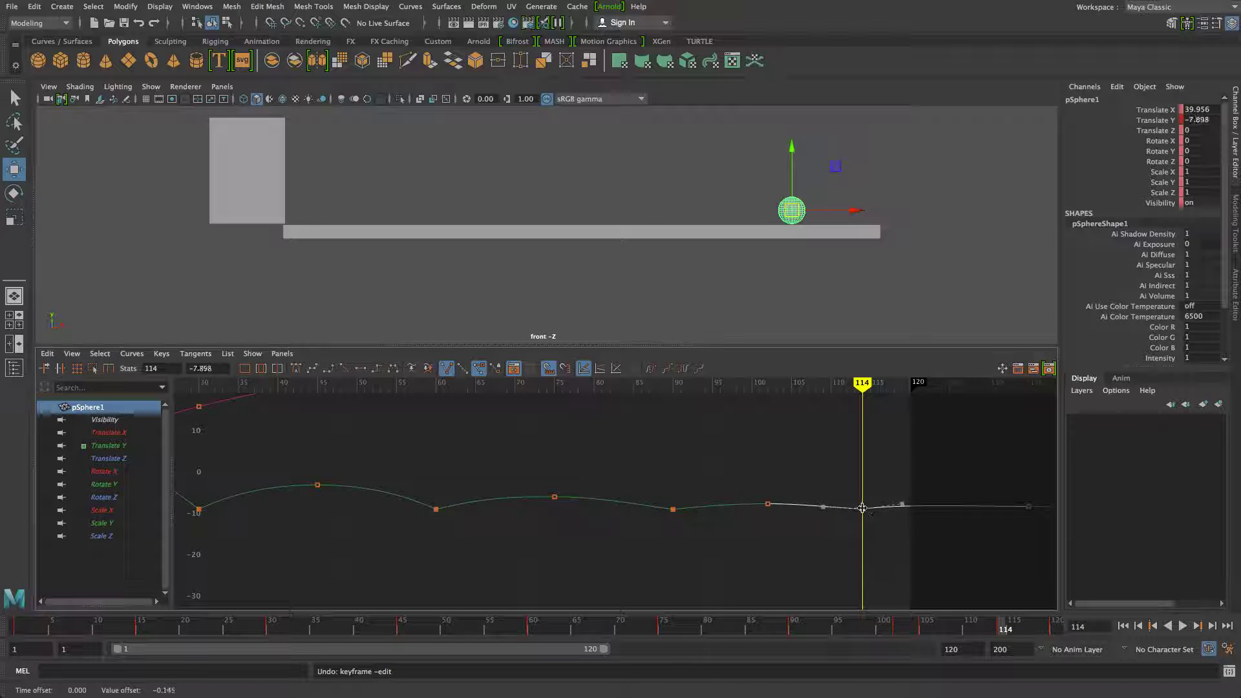
middle_click(862, 509)
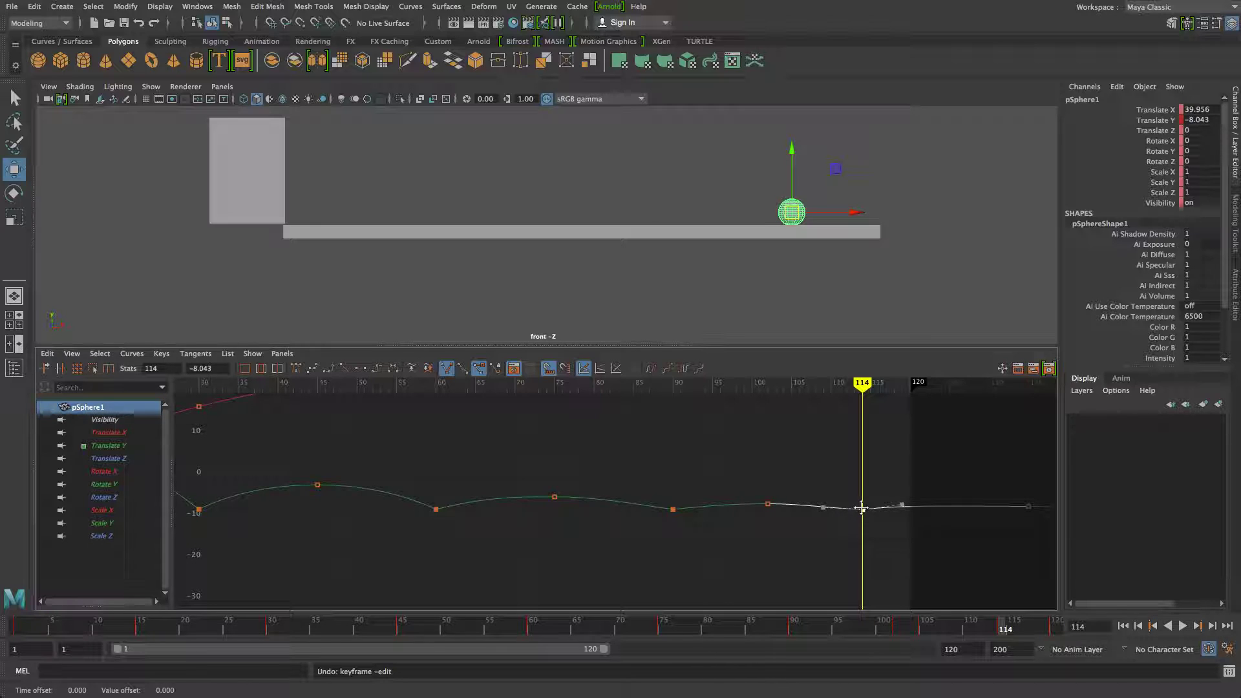
middle_click_drag(862, 511, 866, 508)
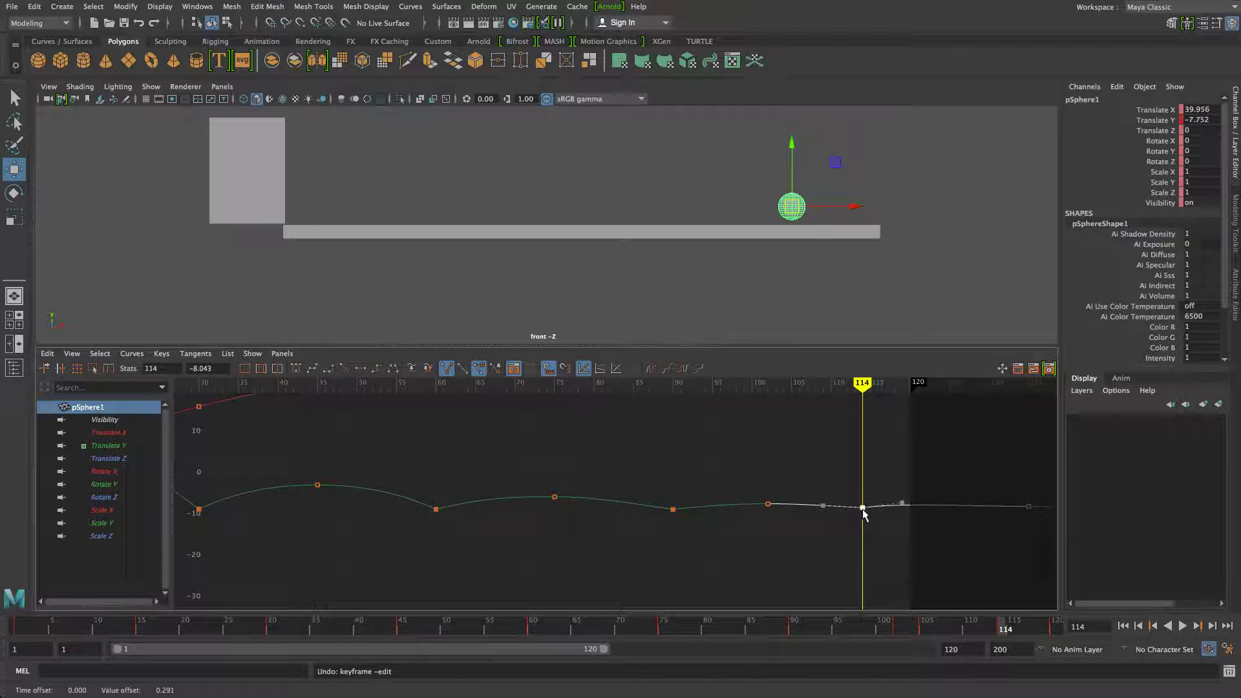
left_click_drag(793, 146, 793, 150)
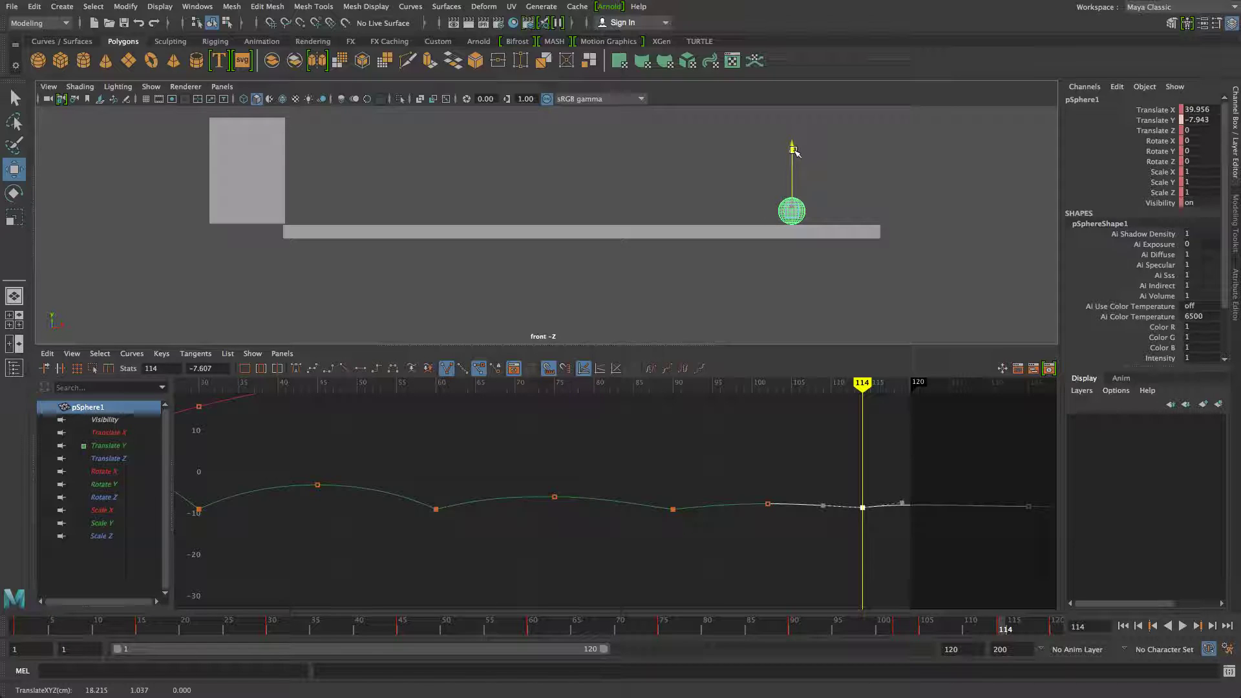
left_click_drag(794, 150, 797, 162)
Reselect the sphere, zoom out, replay the bounce, and select the last Translate Y key at frame 150
key("f")
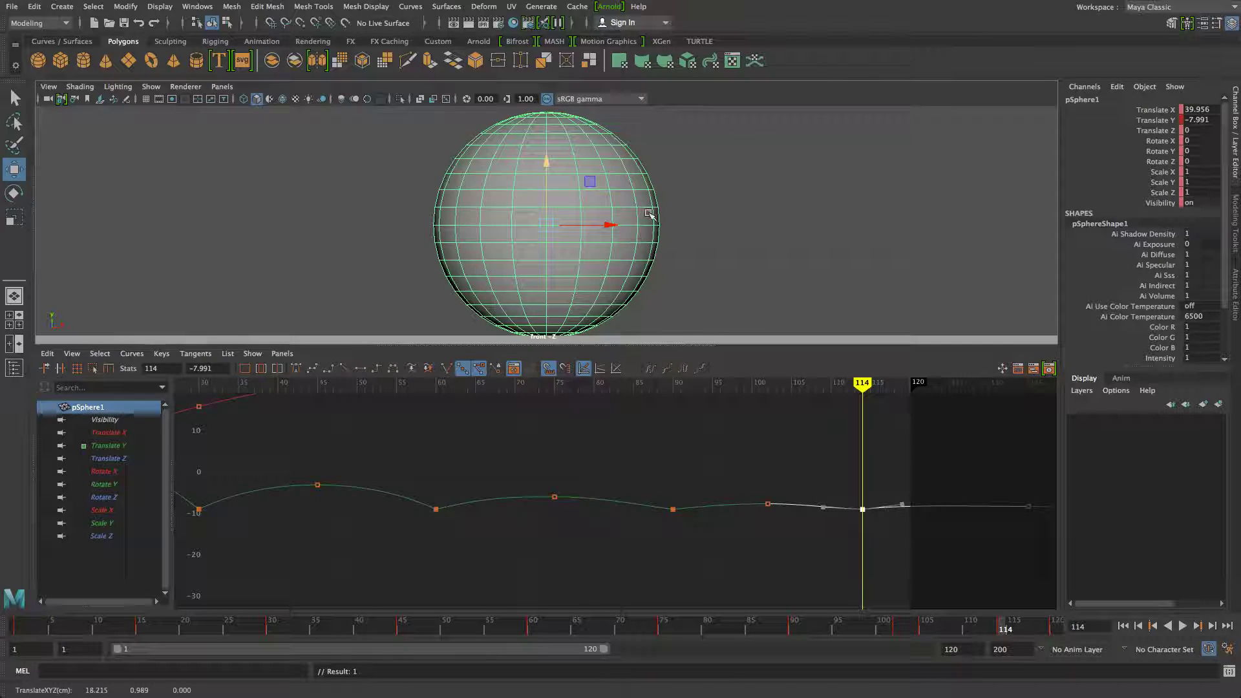
left_click(705, 205)
scroll(705, 205, "down", 3)
scroll(701, 205, "down", 1)
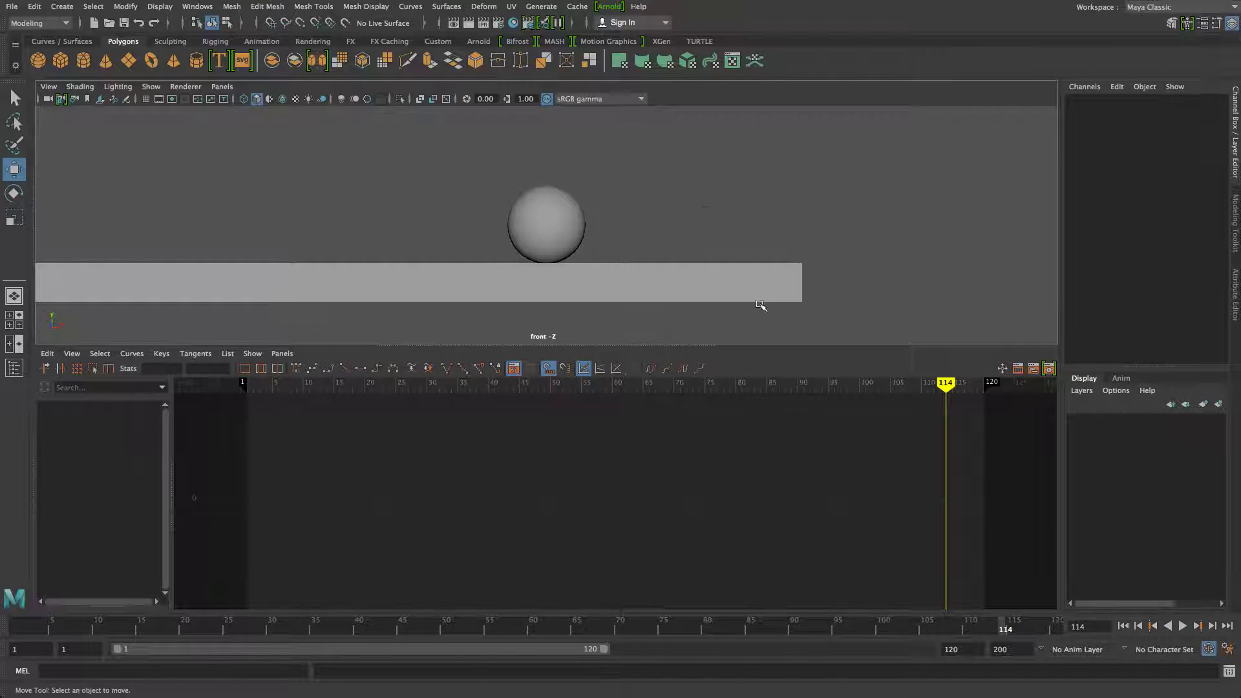
left_click(518, 214)
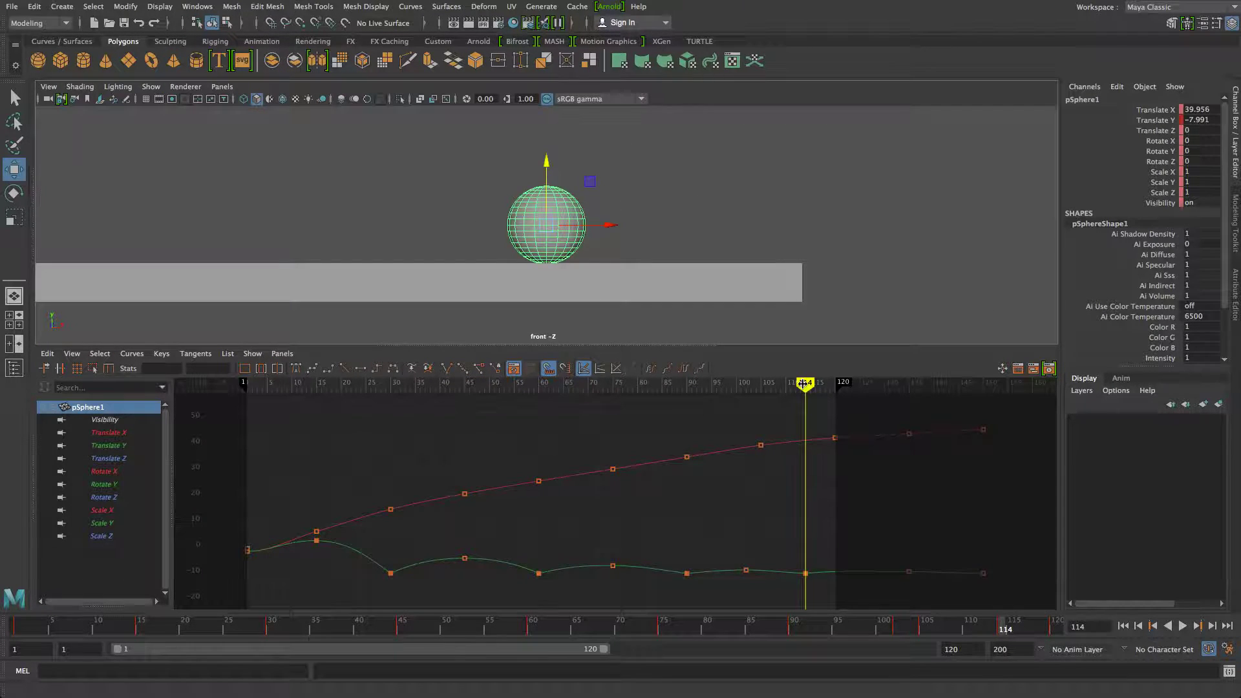
key("alt+v")
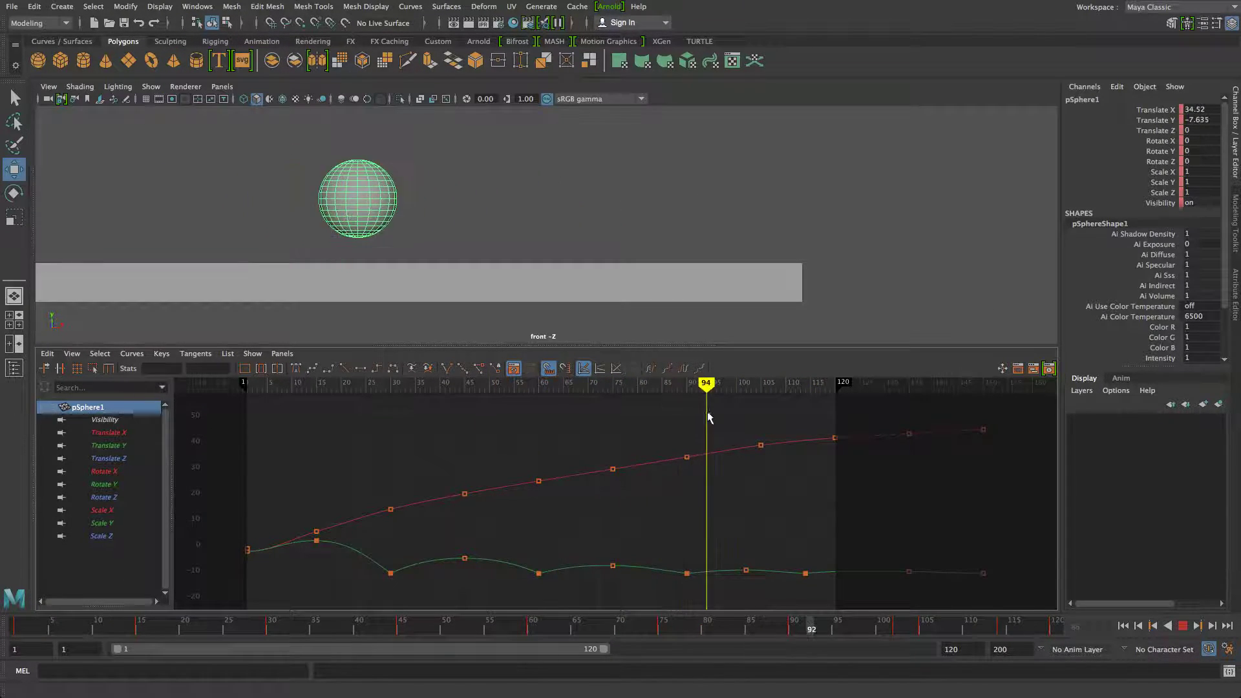
mouse_move(833, 432)
left_mouse_down()
mouse_move(1004, 457)
mouse_move(938, 448)
left_mouse_up()
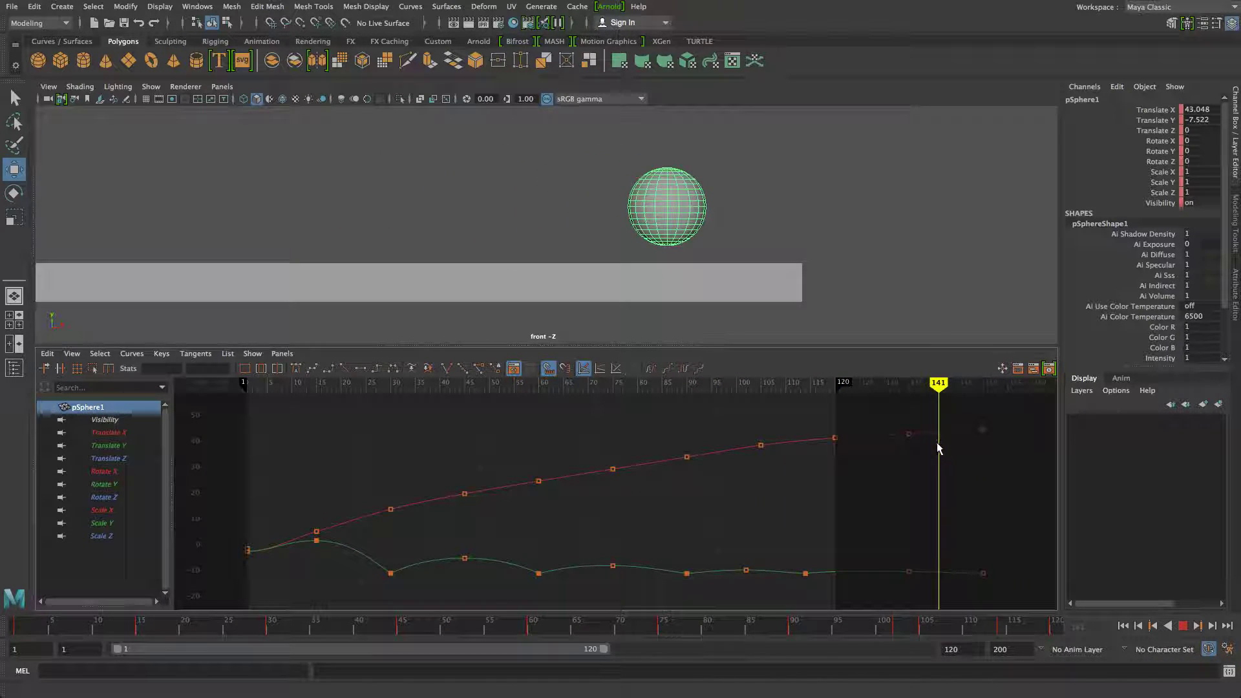
left_click(985, 575)
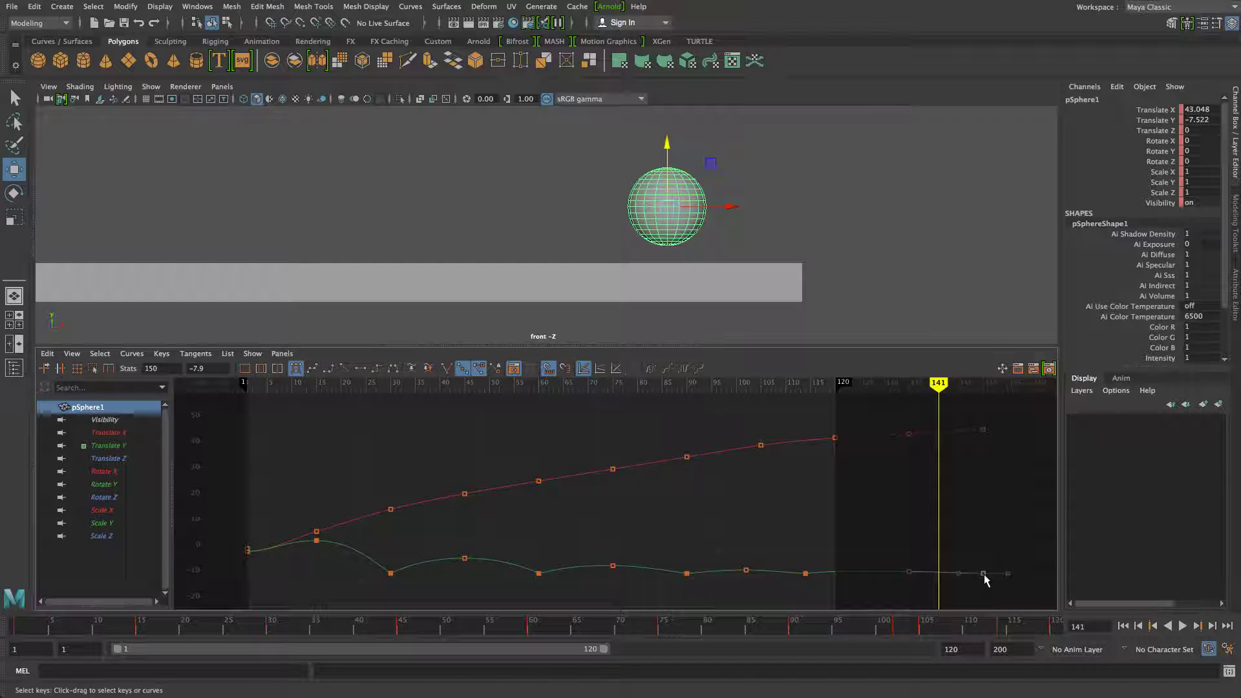
Move the last Translate Y key earlier, raise the sphere slightly, and play back to around frame 135
left_click_drag(985, 575, 952, 576)
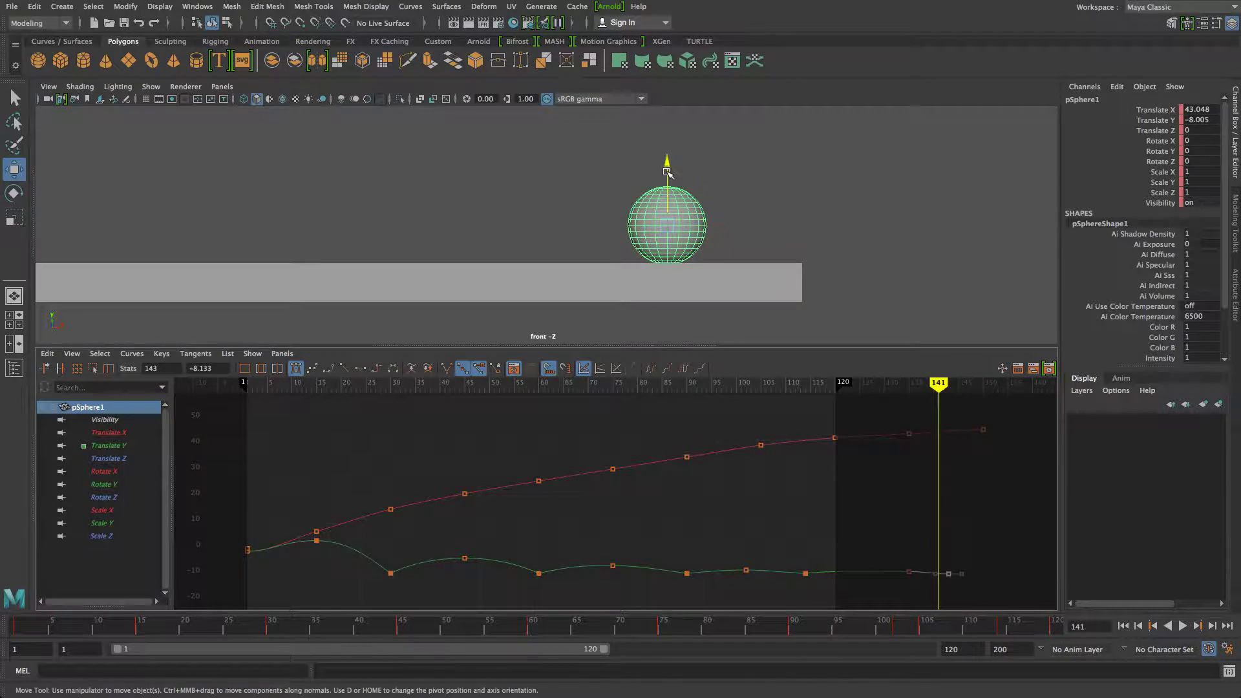
left_click_drag(666, 177, 667, 172)
key("alt+v")
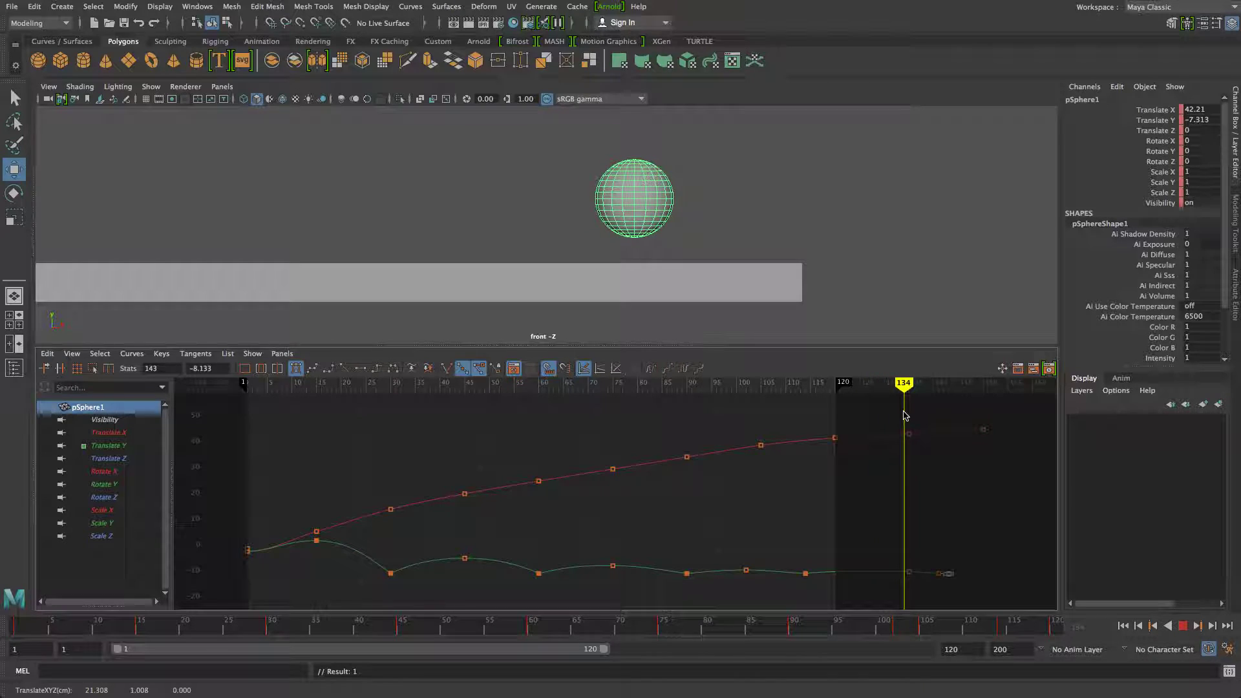
key("alt+v")
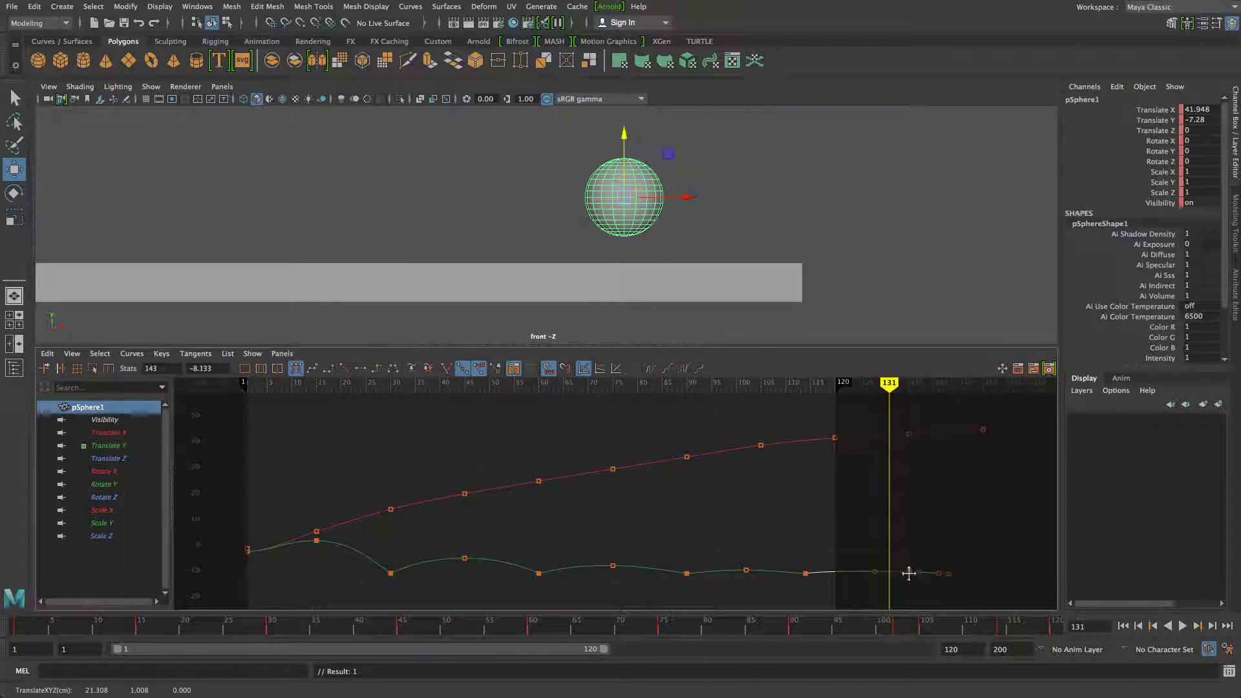
left_click_drag(895, 386, 909, 388)
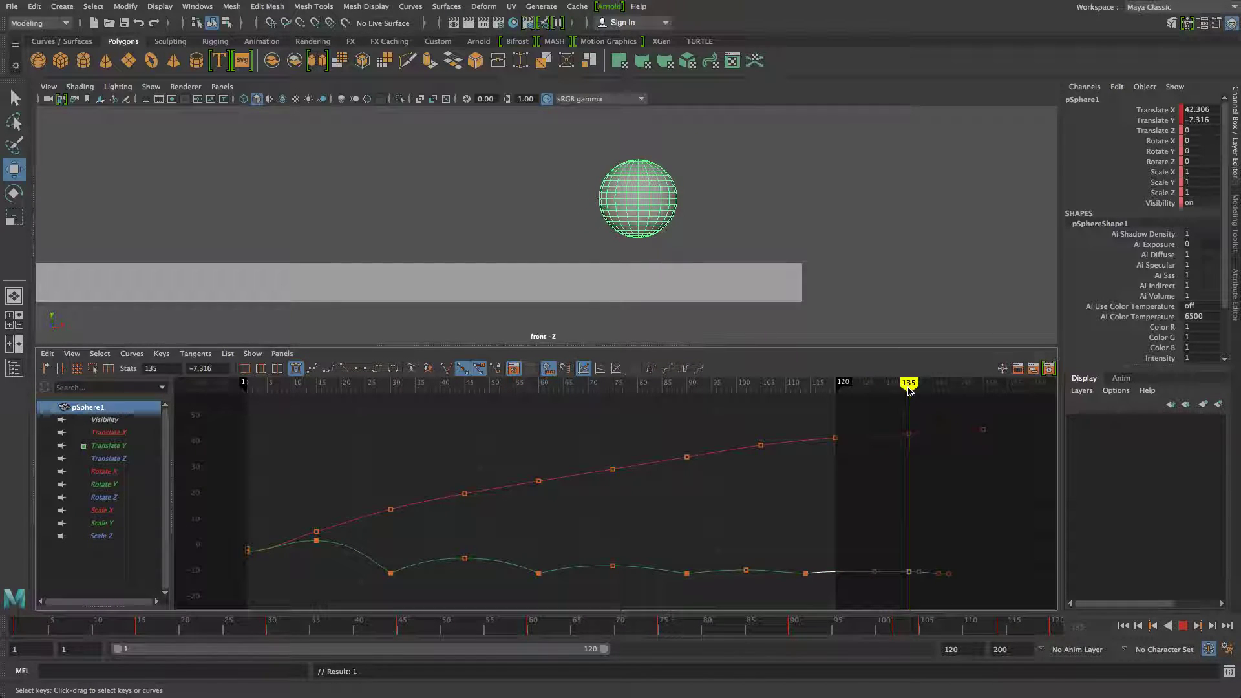
Set the final Translate Y key to frame 134 at about -7.97 and replay the bounce
mouse_move(908, 579)
left_mouse_down()
mouse_move(852, 573)
mouse_move(920, 571)
left_mouse_up()
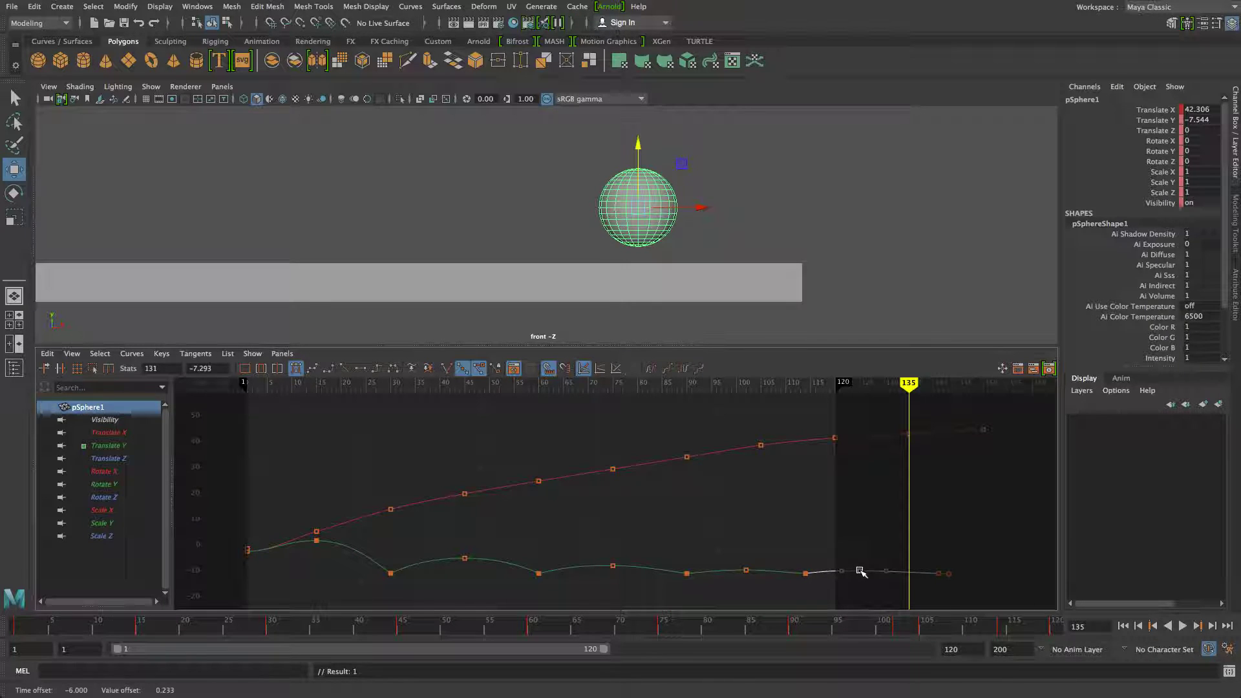
left_click(940, 566)
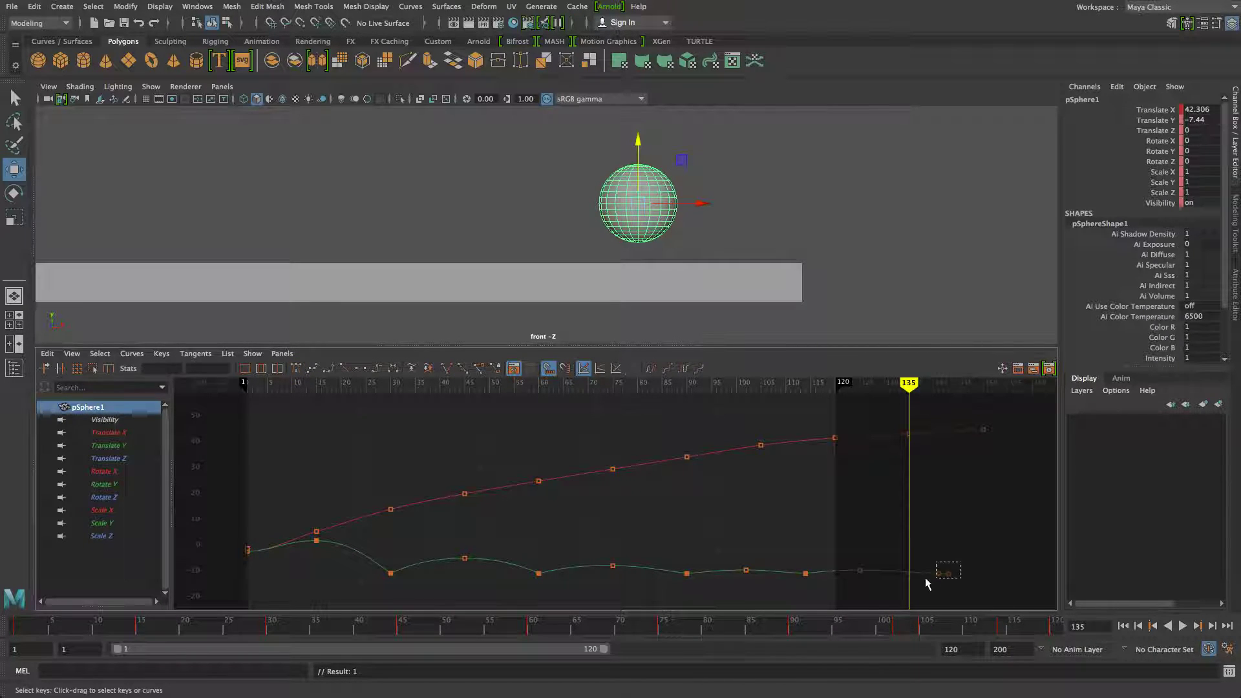
left_click_drag(926, 579, 897, 573)
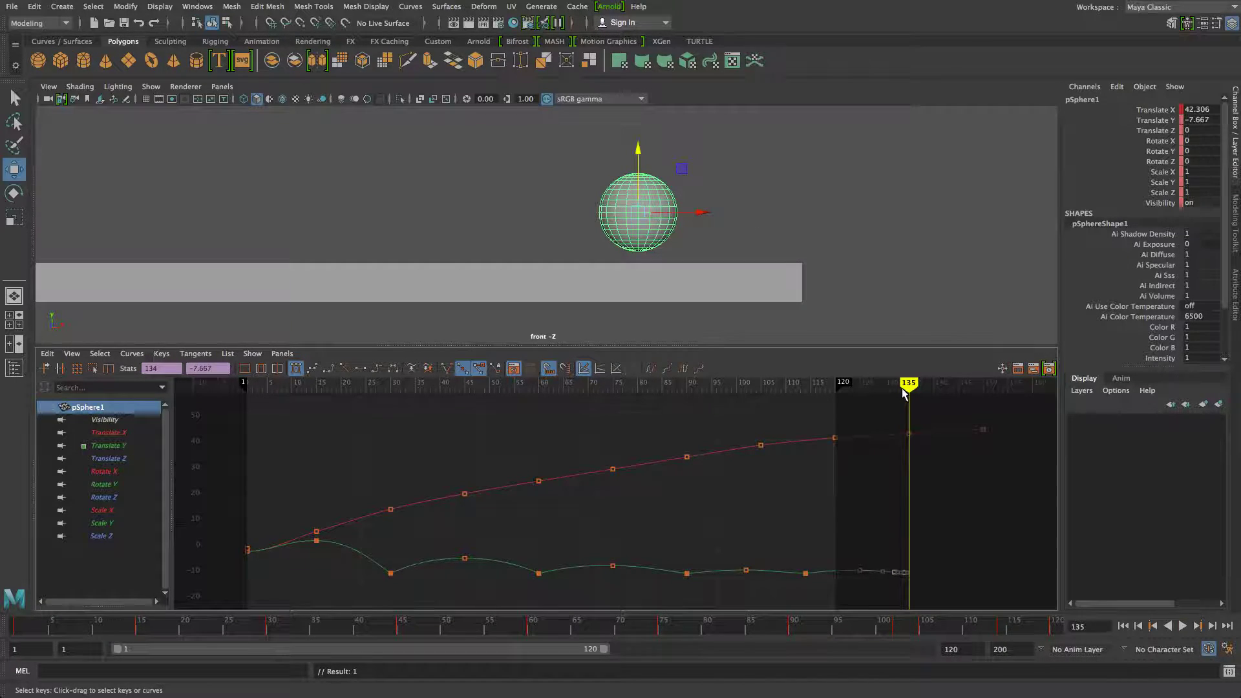
key("alt+v")
key("alt+v")
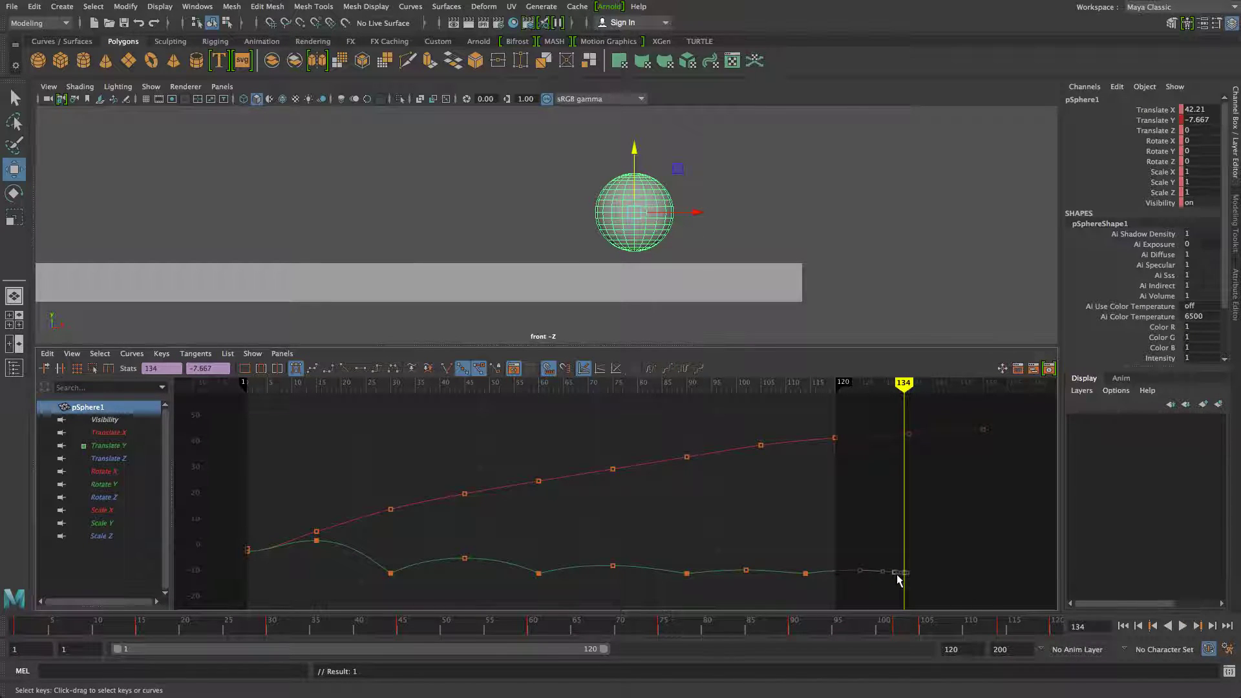
left_click_drag(897, 578, 896, 575)
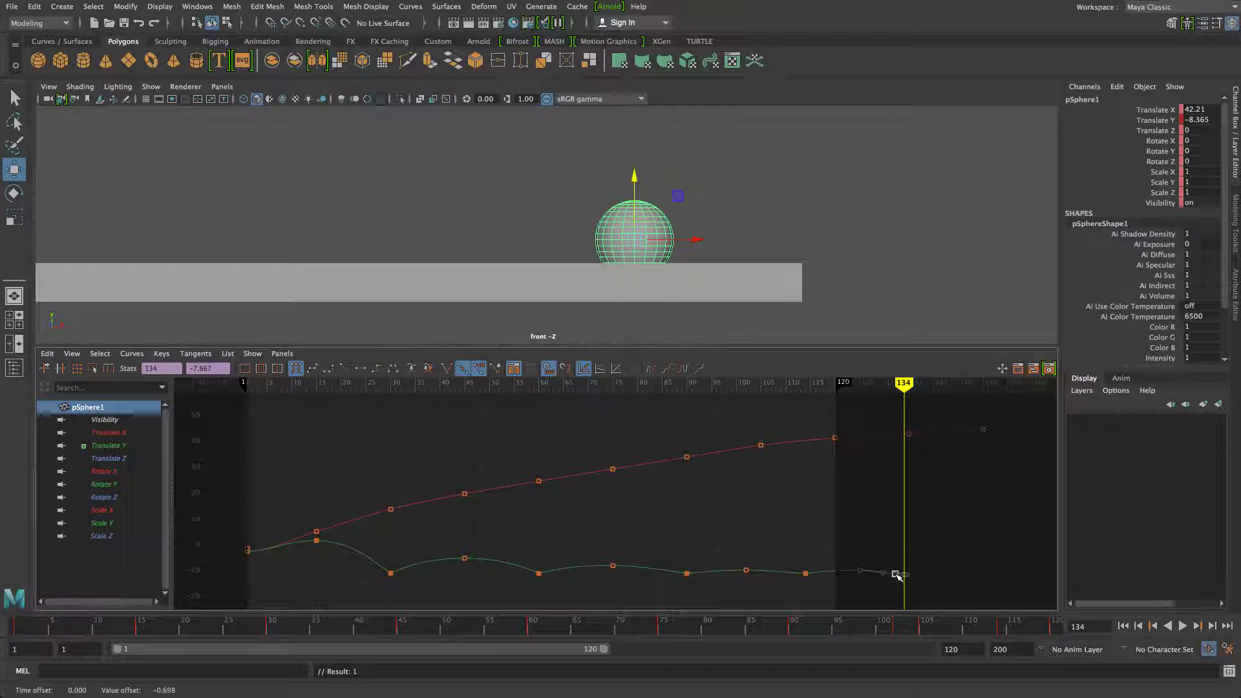
left_click_drag(896, 576, 898, 571)
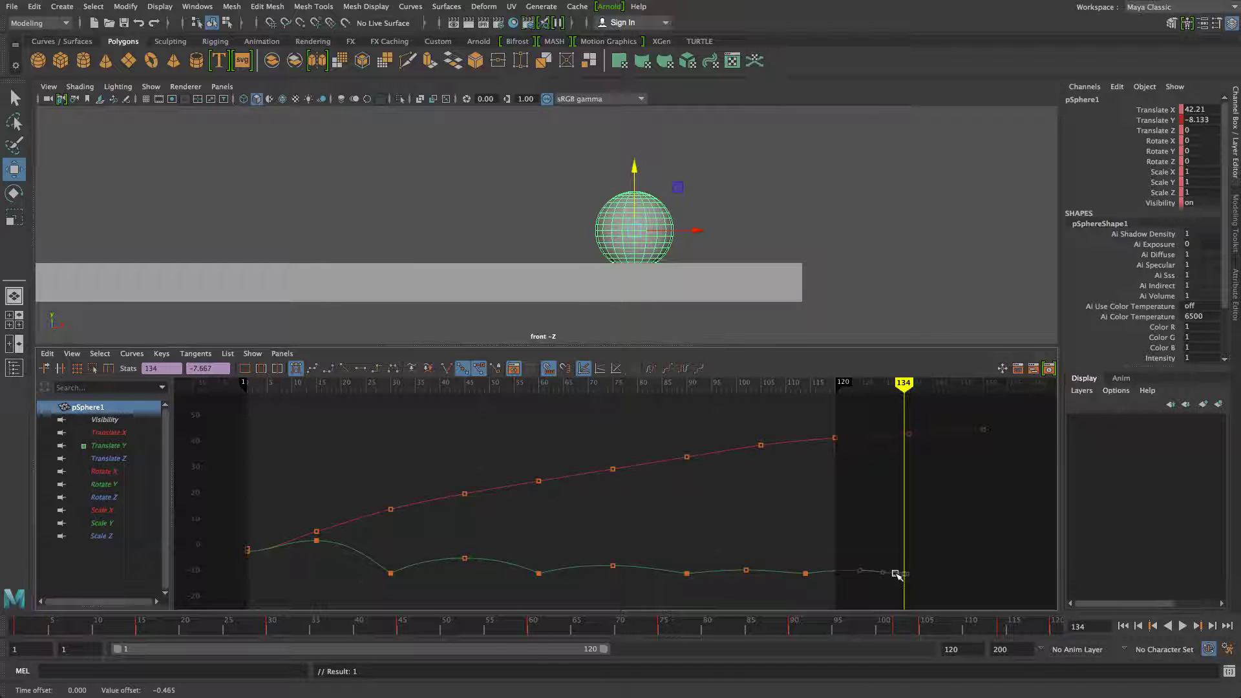
left_click_drag(635, 166, 635, 169)
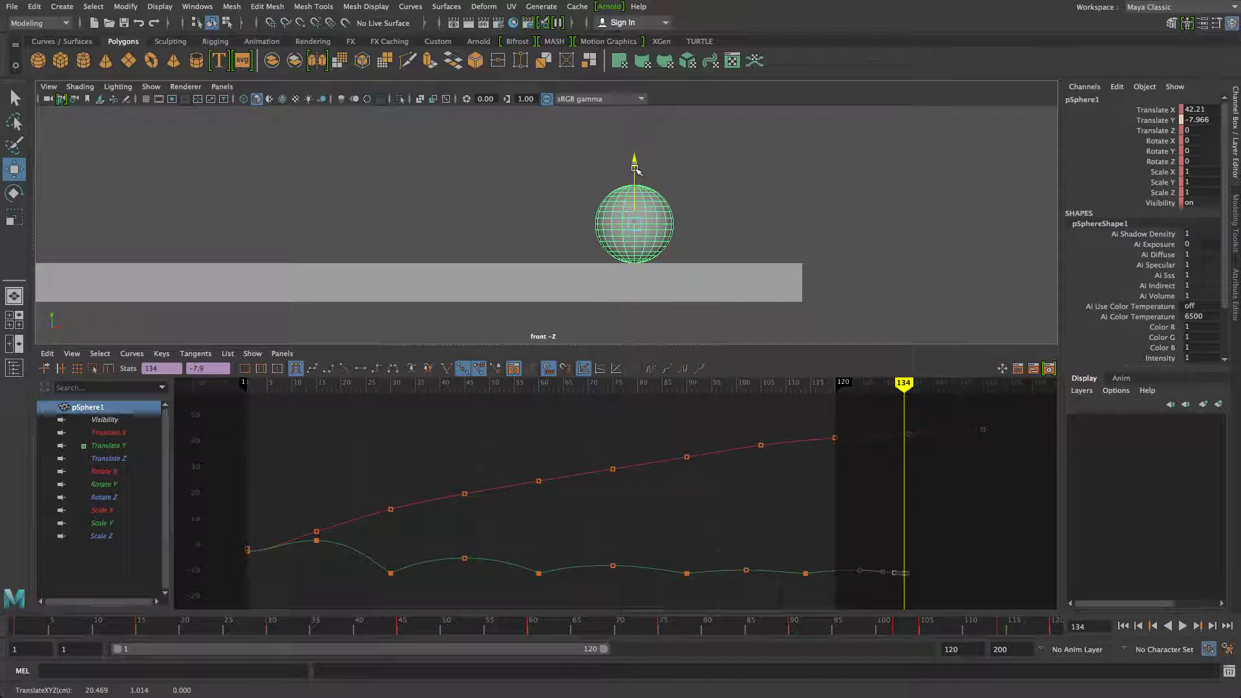
key("alt+v")
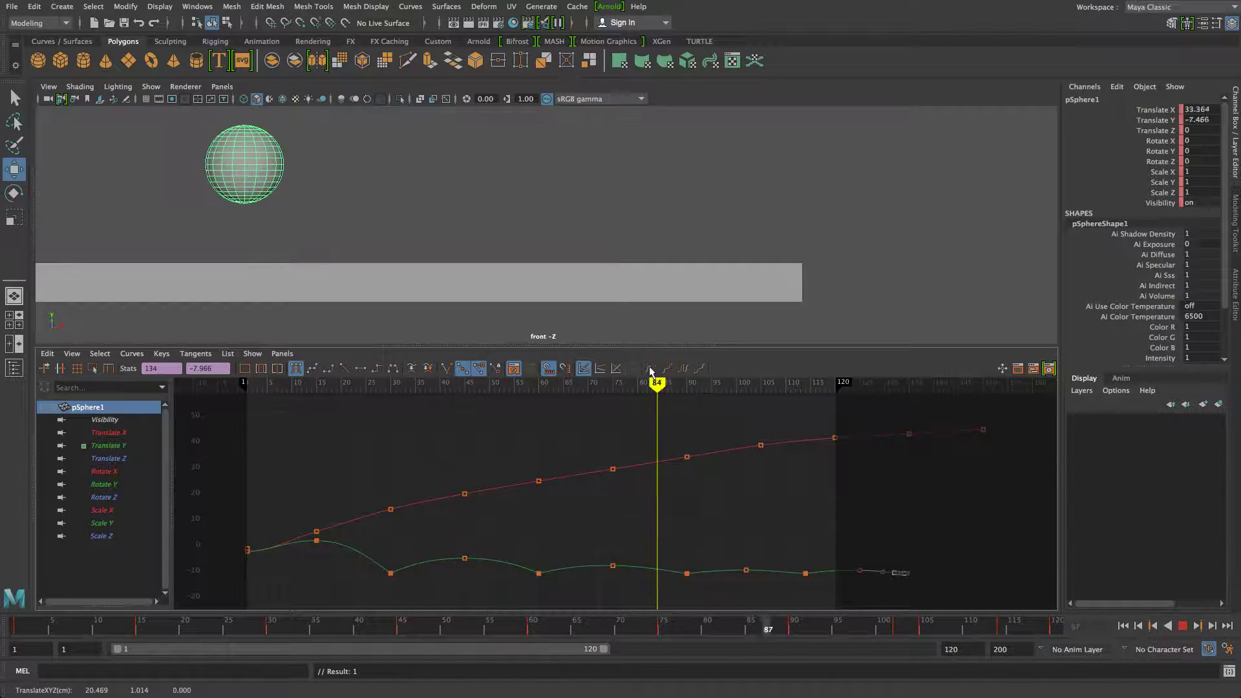
key("alt+v")
key("a")
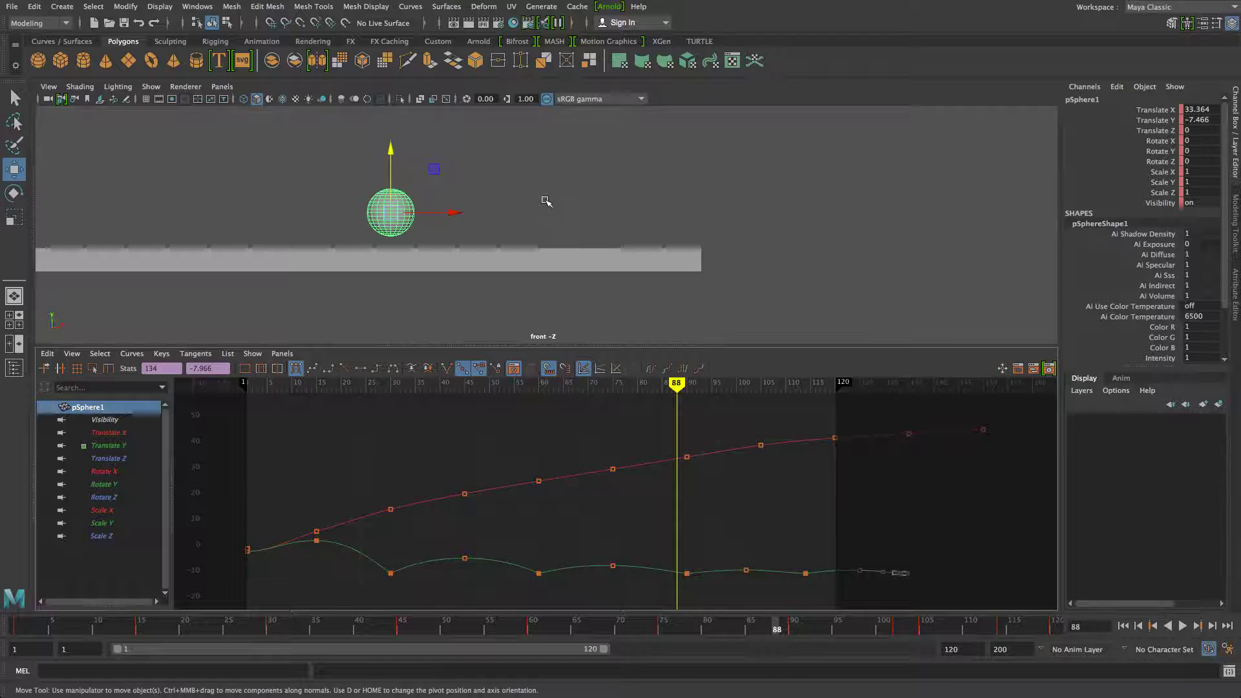
middle_click_drag(546, 203, 679, 238)
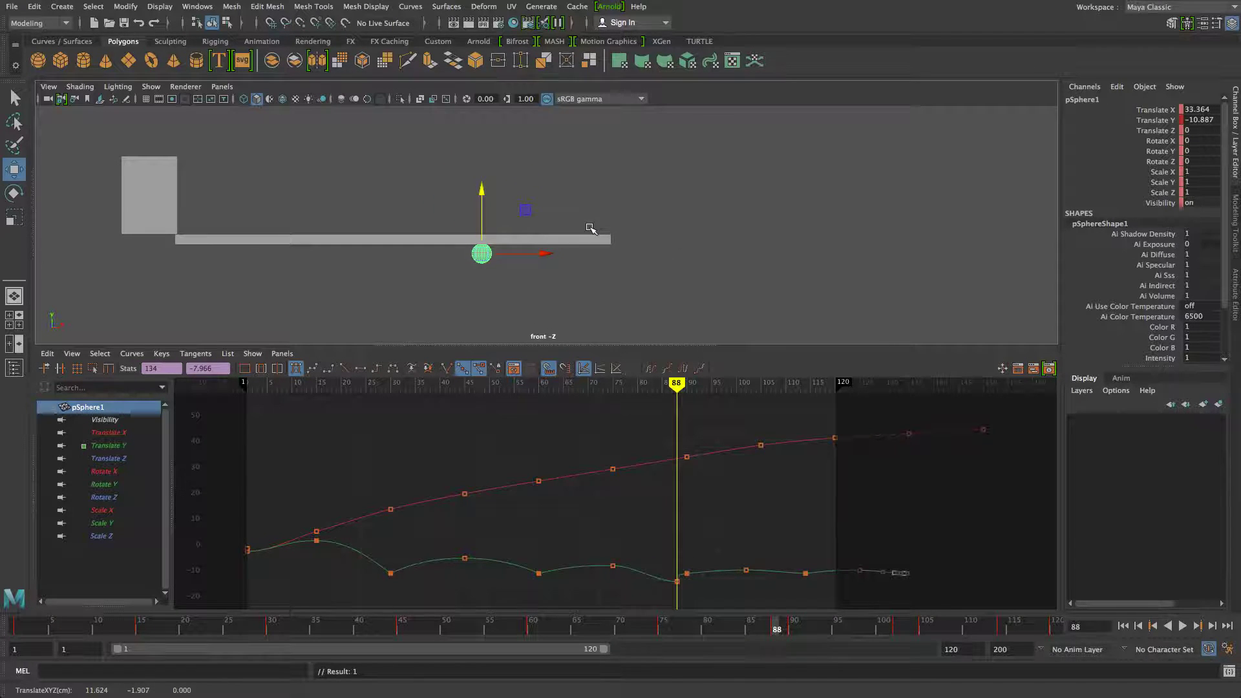
key("ctrl+z")
mouse_move(569, 382)
left_mouse_down()
mouse_move(272, 383)
mouse_move(816, 420)
mouse_move(711, 430)
mouse_move(611, 413)
mouse_move(773, 447)
mouse_move(820, 442)
mouse_move(426, 418)
mouse_move(827, 488)
mouse_move(527, 470)
mouse_move(229, 408)
mouse_move(514, 483)
mouse_move(859, 524)
mouse_move(475, 505)
mouse_move(251, 476)
mouse_move(794, 539)
mouse_move(336, 507)
mouse_move(372, 499)
mouse_move(849, 569)
mouse_move(248, 441)
mouse_move(385, 410)
mouse_move(886, 456)
mouse_move(324, 407)
mouse_move(774, 445)
left_mouse_up()
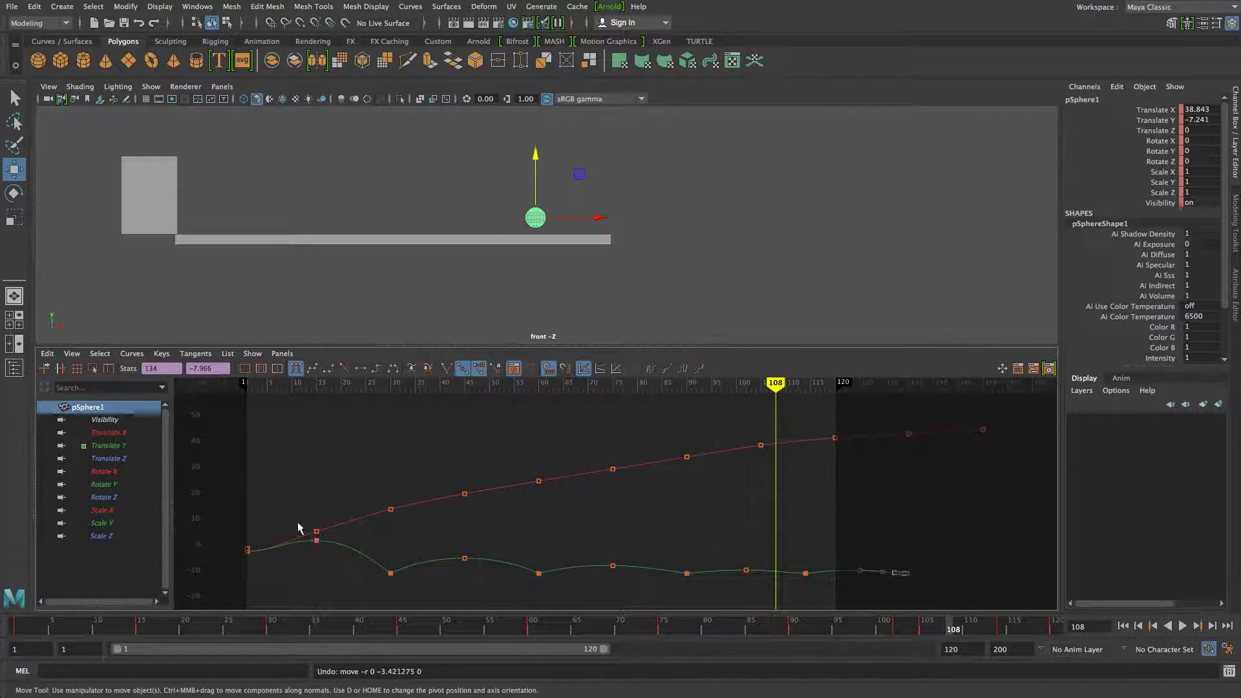
Marquee-select the first bounce's peak Translate Y key at frame 15
left_click_drag(282, 563, 283, 561)
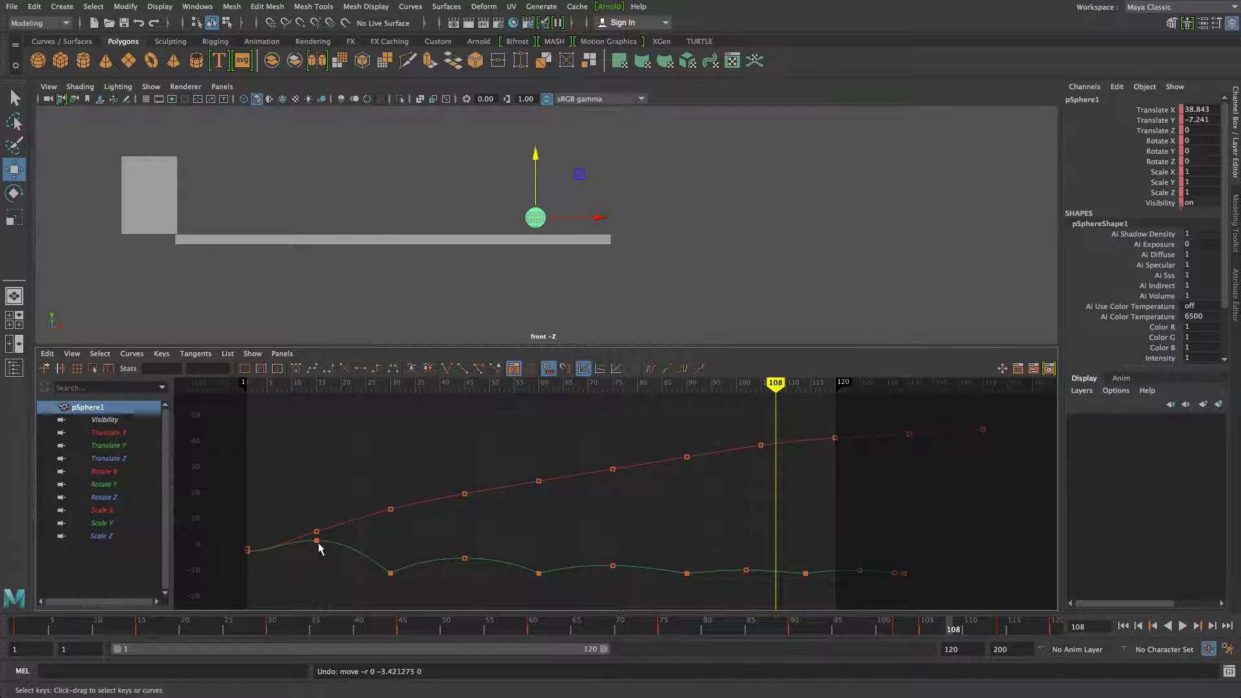